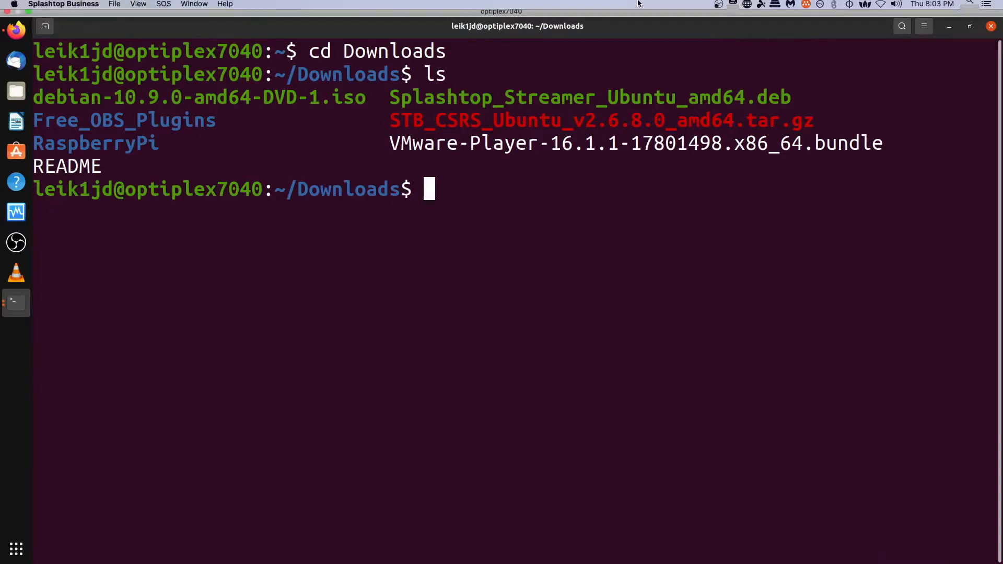
- List the contents of the Downloads folder to check the VMware Player bundle file
drag(390, 143, 884, 147)
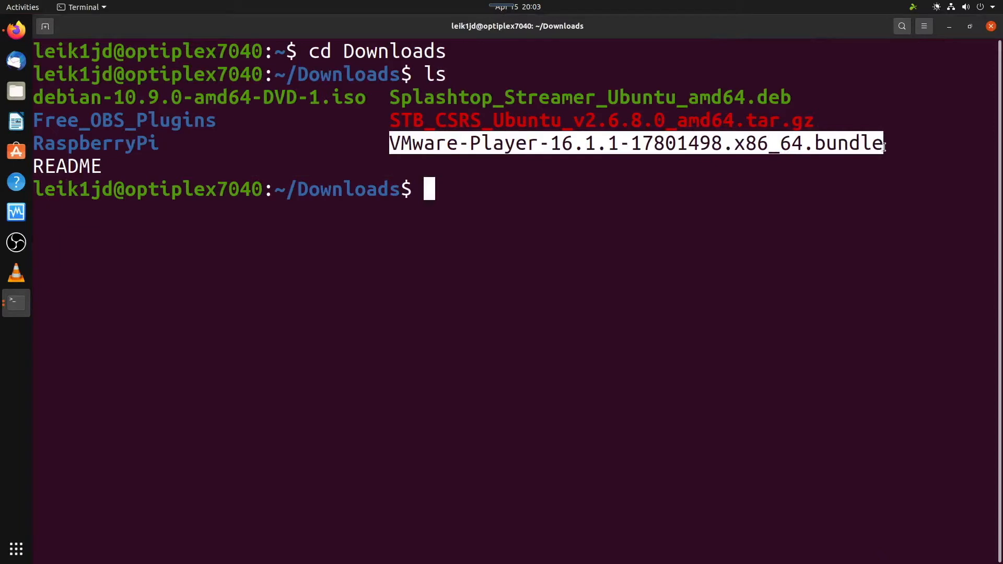
click(761, 183)
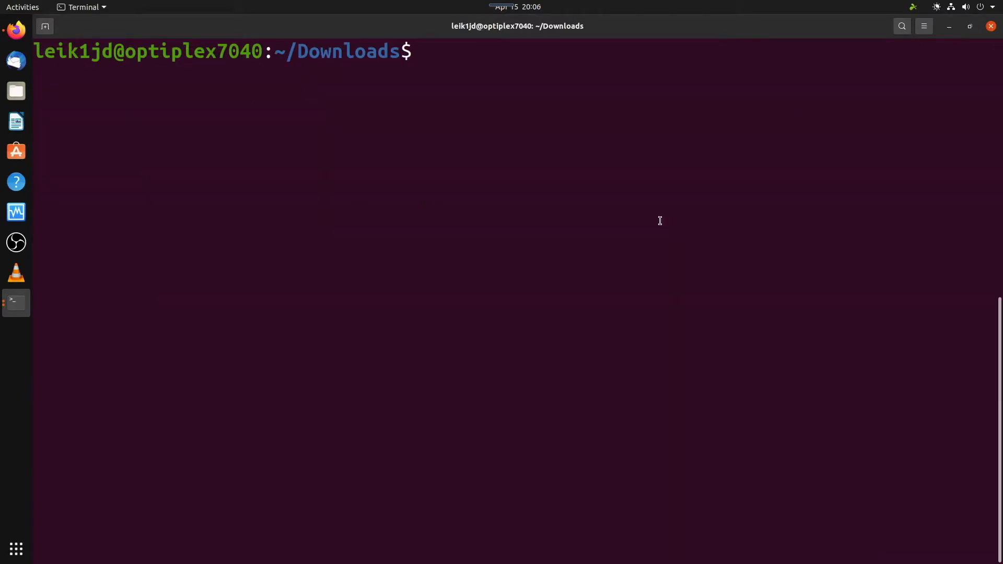
text(ls)
key(Return)
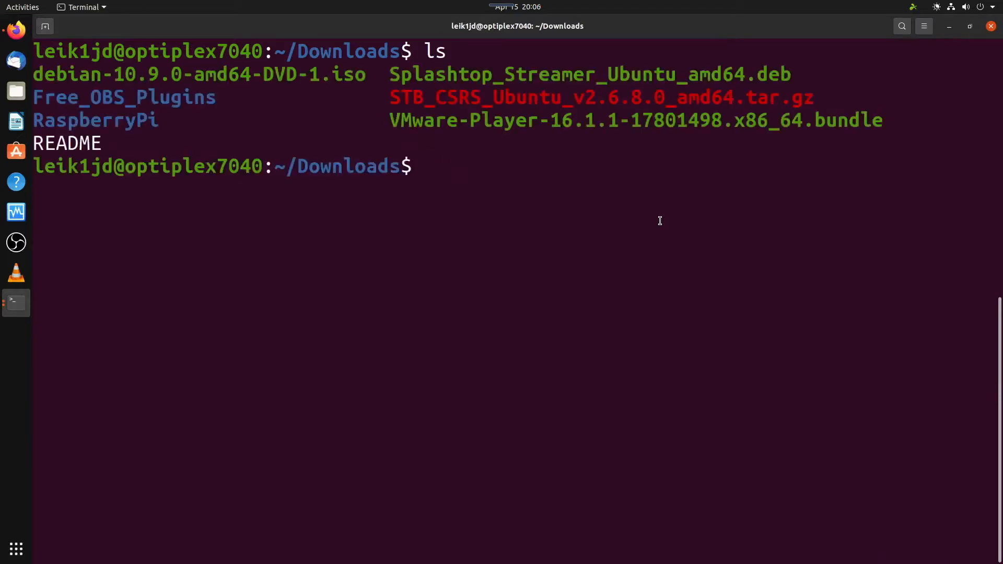
text(chmod +x)
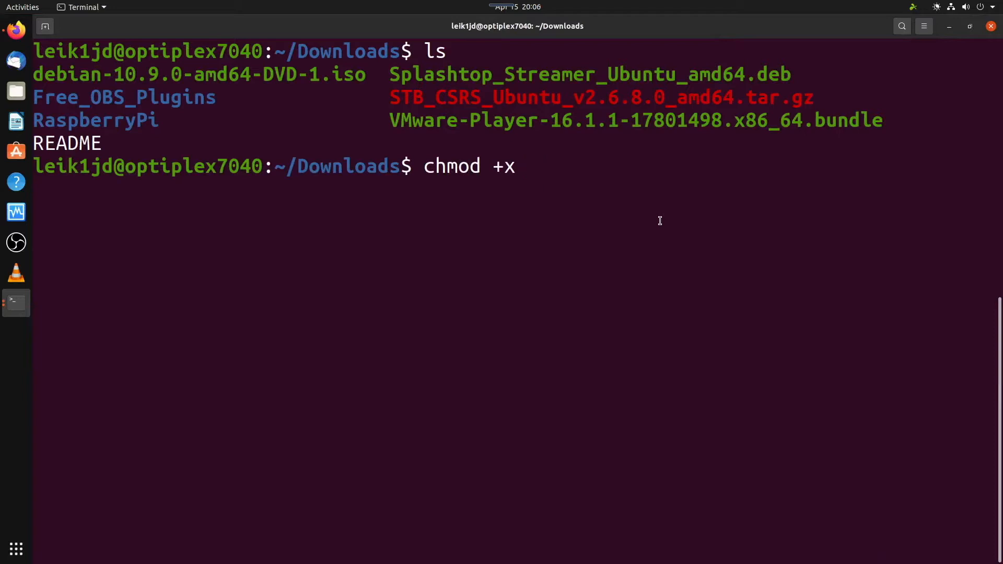
key(BackSpace)
key(BackSpace)
key(BackSpace)
key(BackSpace)
key(BackSpace)
key(BackSpace)
key(BackSpace)
key(BackSpace)
key(BackSpace)
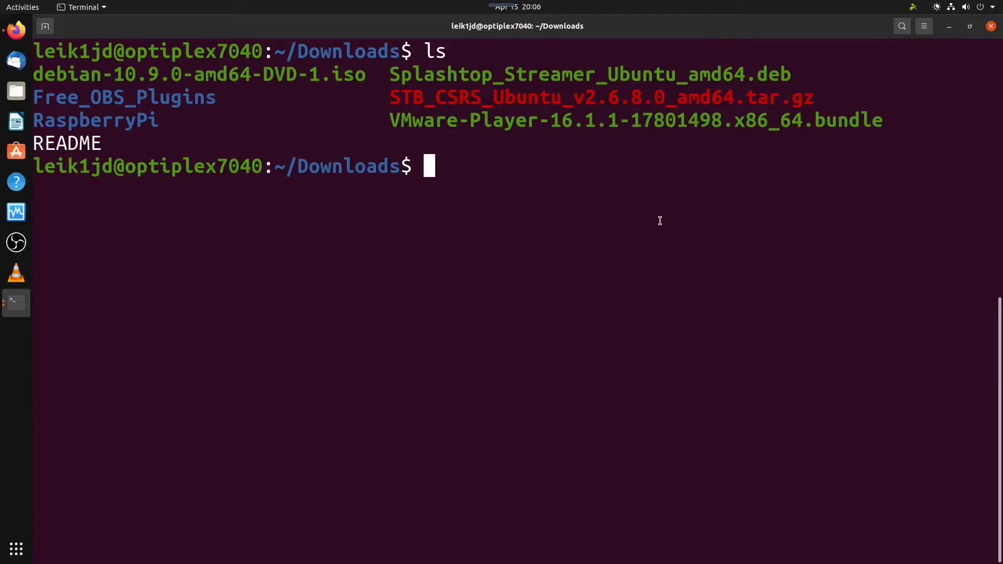
- Show a detailed listing of all files in the Downloads folder with their permissions, using ls -lah
text(ls -)
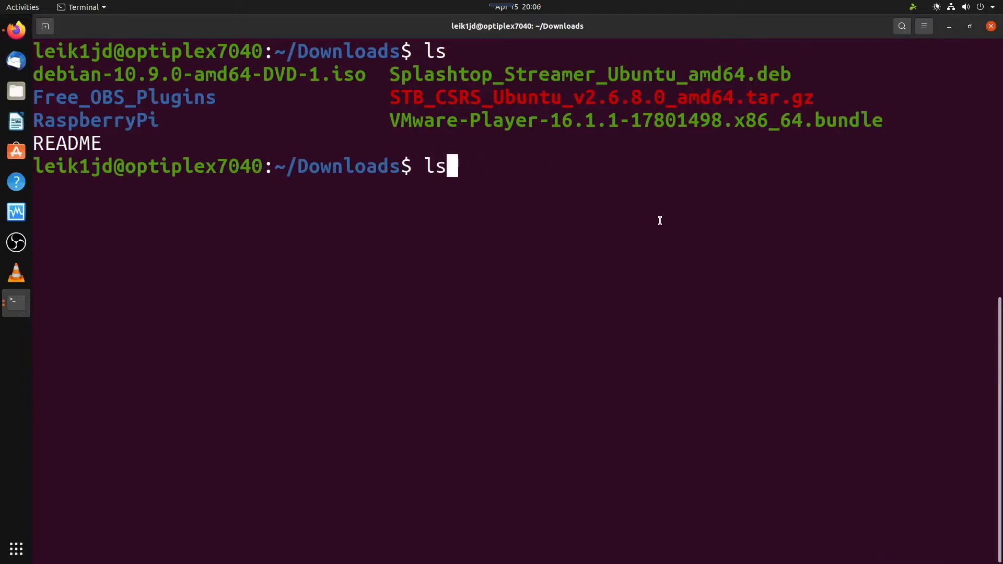
text(lah)
key(Return)
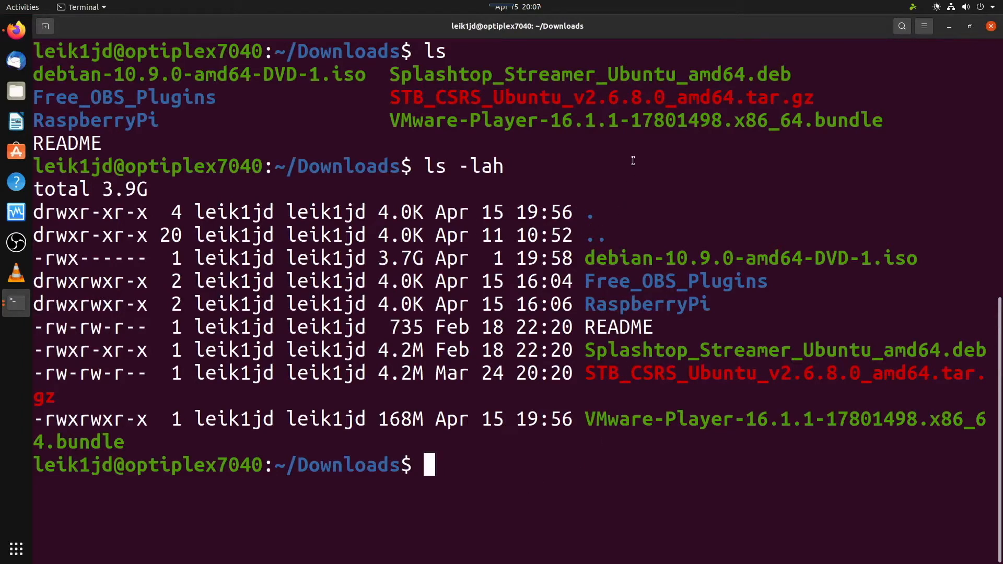
- Clear the terminal and list only the file names in the Downloads folder with ls
key(ctrl+l)
text(ls)
key(Return)
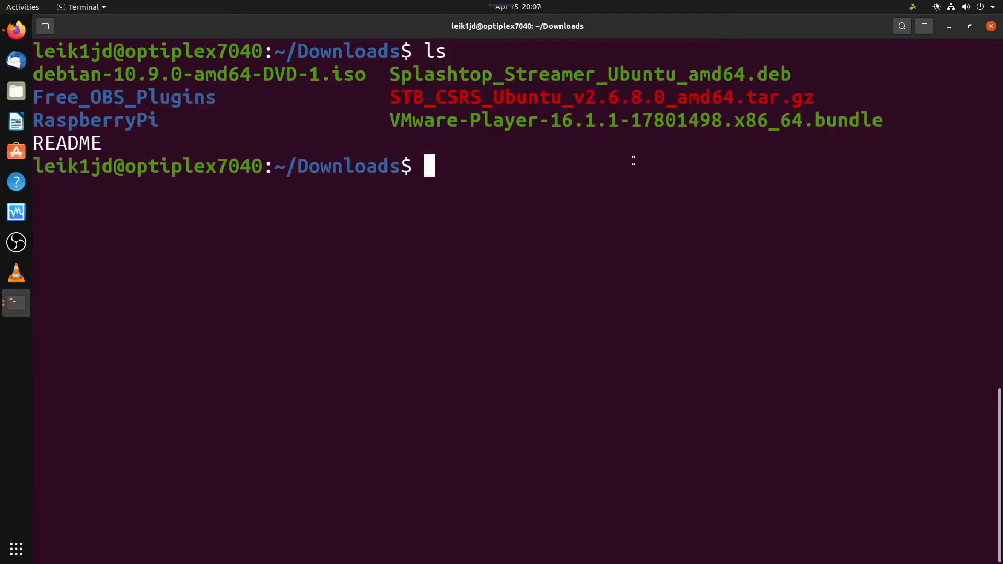
- Install VMware Player by running "sudo sh ./VMware-Player-16.1.1-17801498.x86_64.bundle" and entering the sudo password
text(sudo )
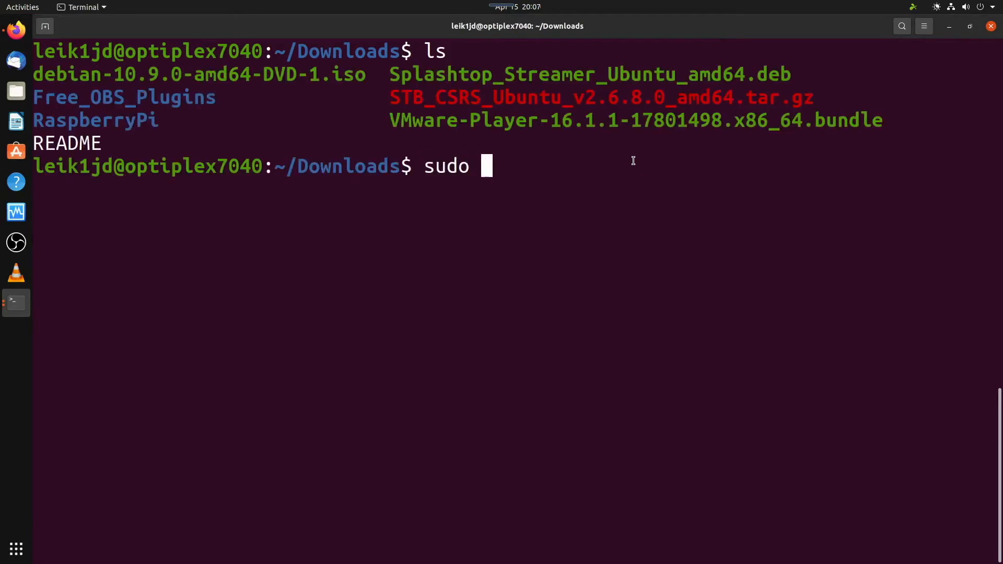
text(sh VM)
key(BackSpace)
key(BackSpace)
text(./VM)
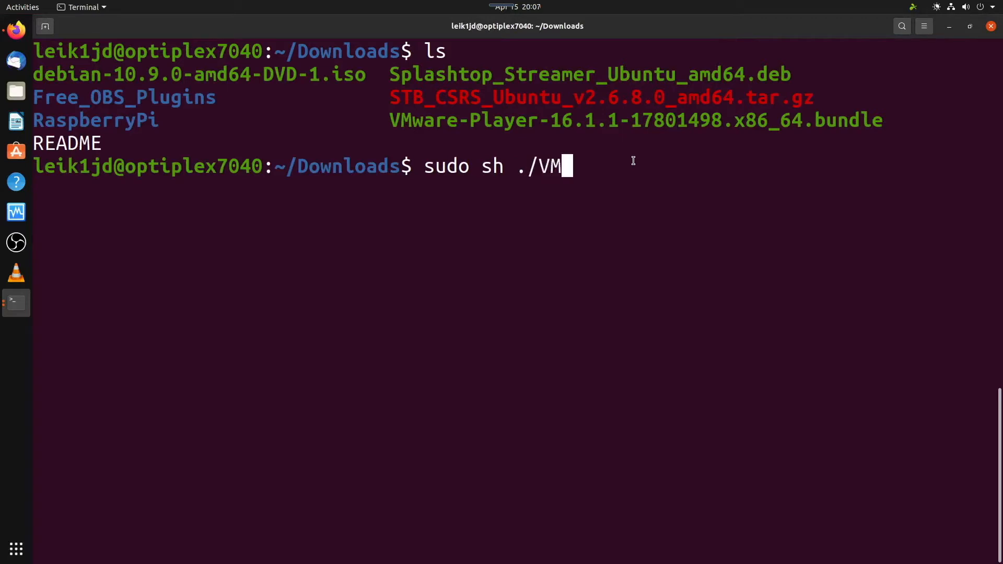
text(wa)
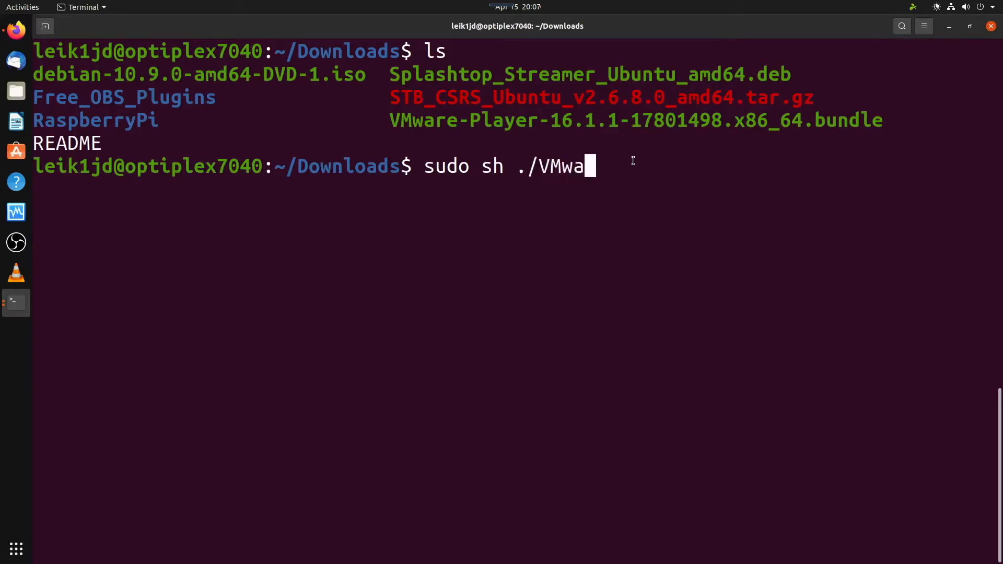
text(re-Player)
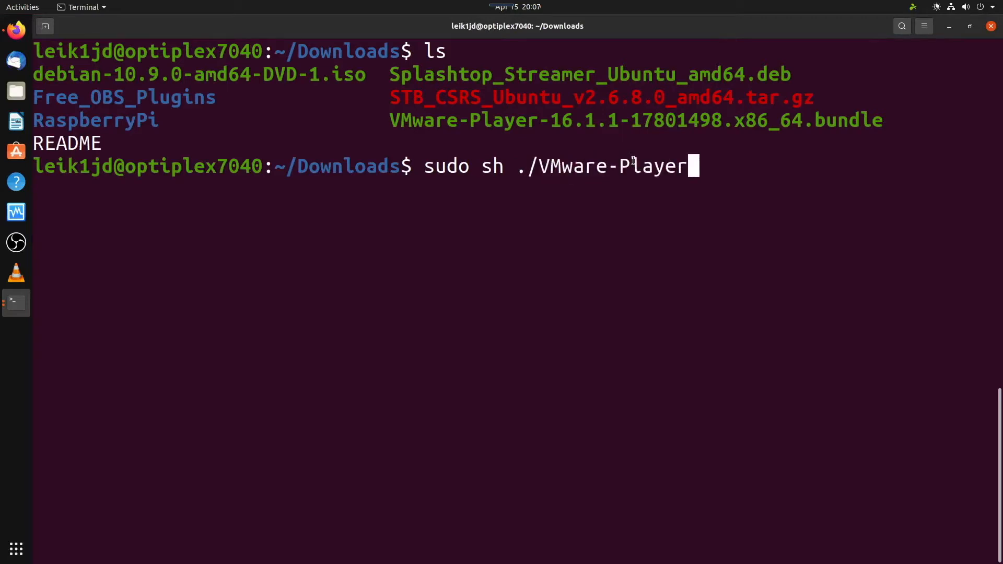
text(-16.1.1)
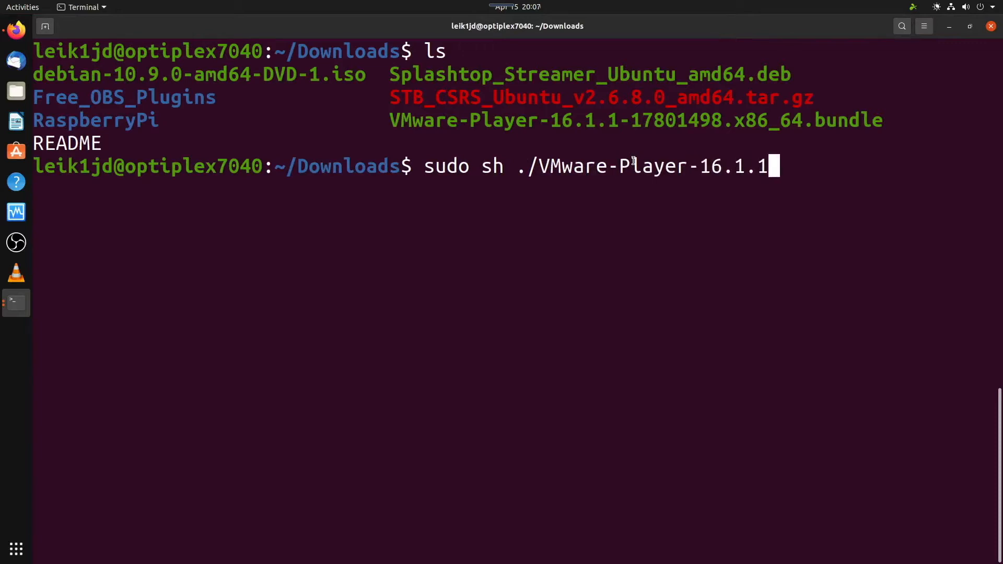
text(-17)
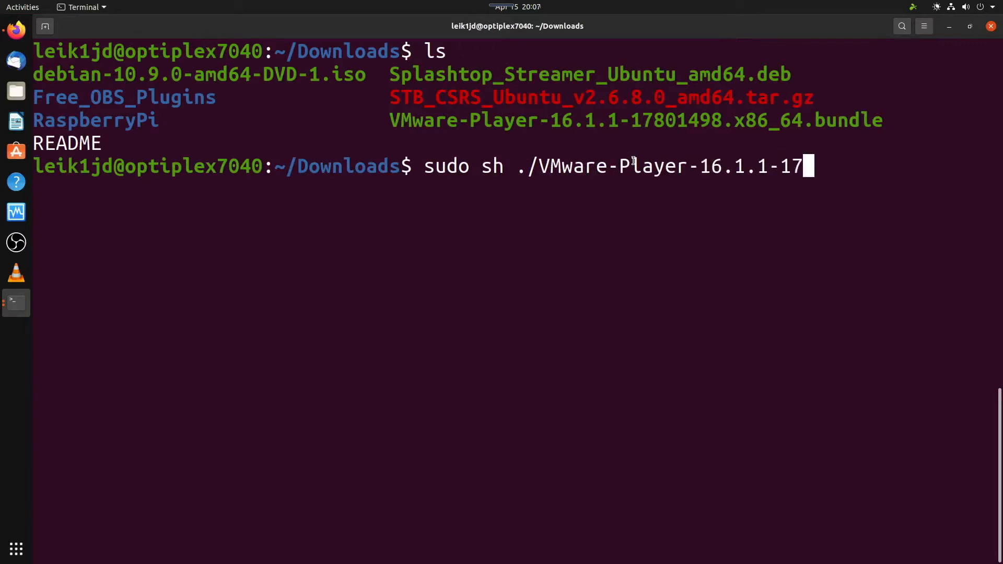
text(801498)
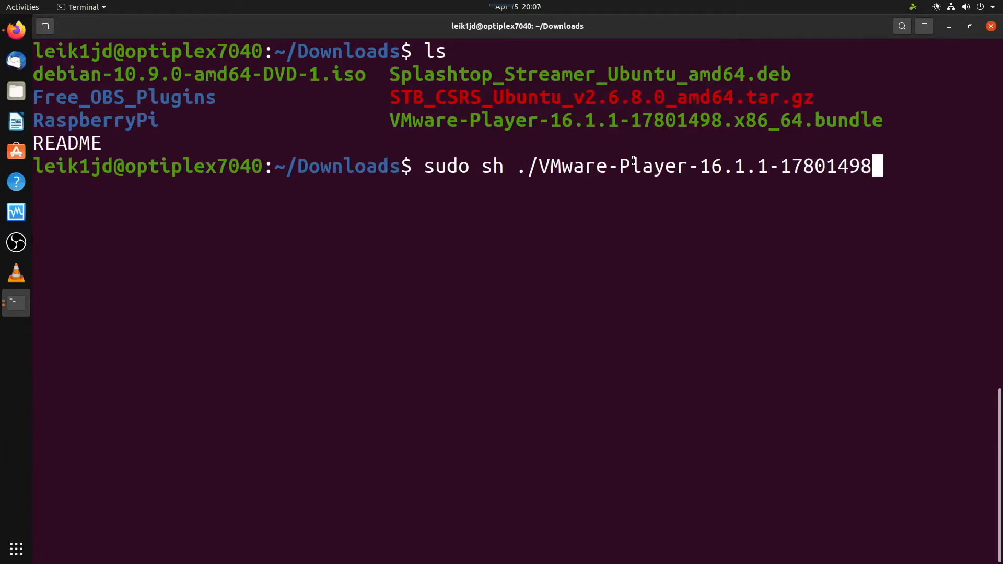
text(.x86_)
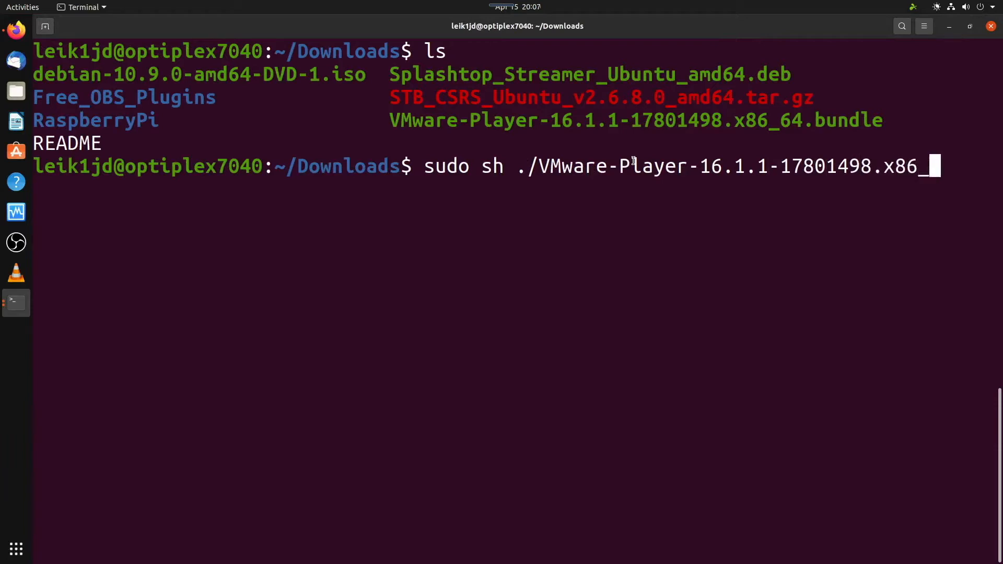
text(64.bu)
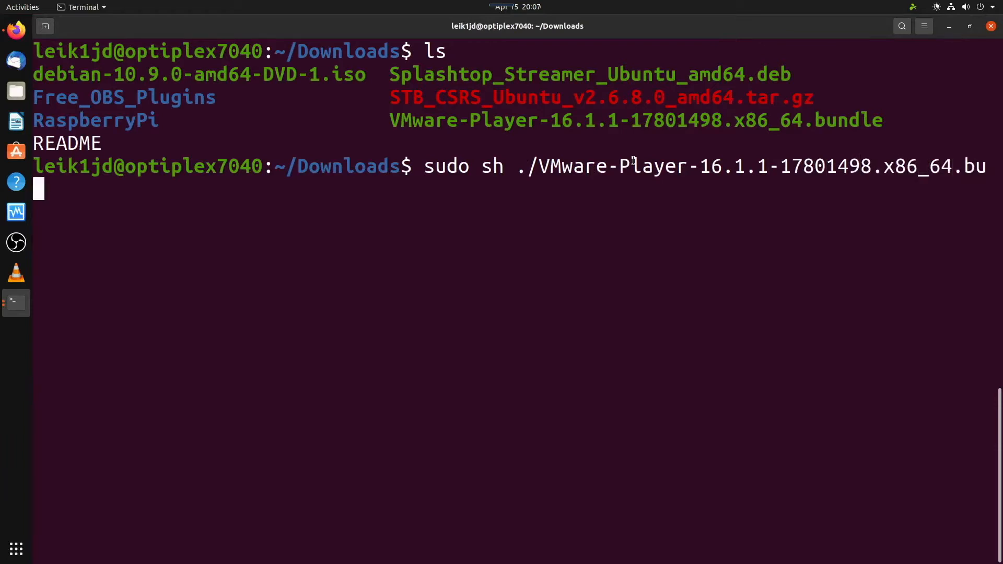
text(ndle)
key(Return)
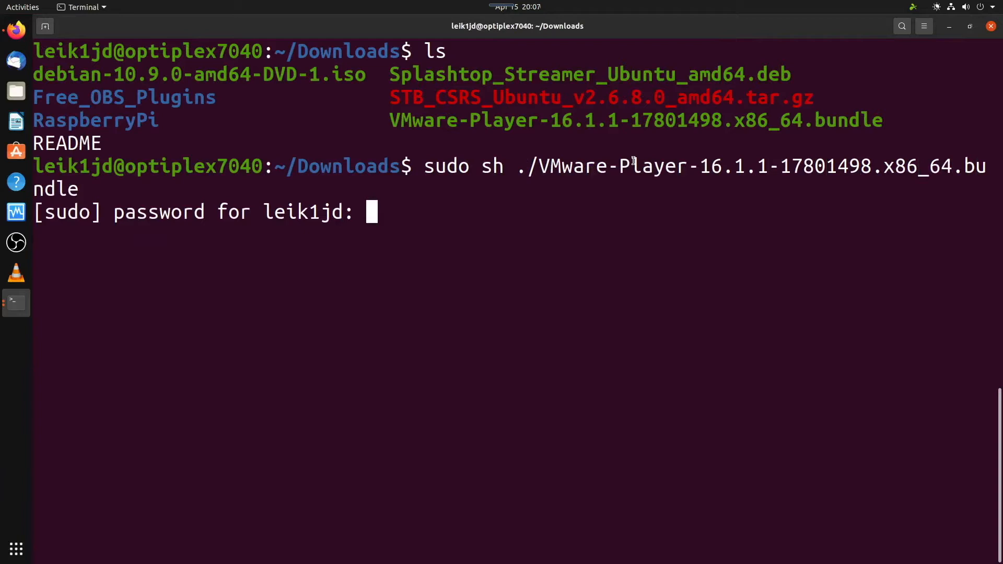
key(Return)
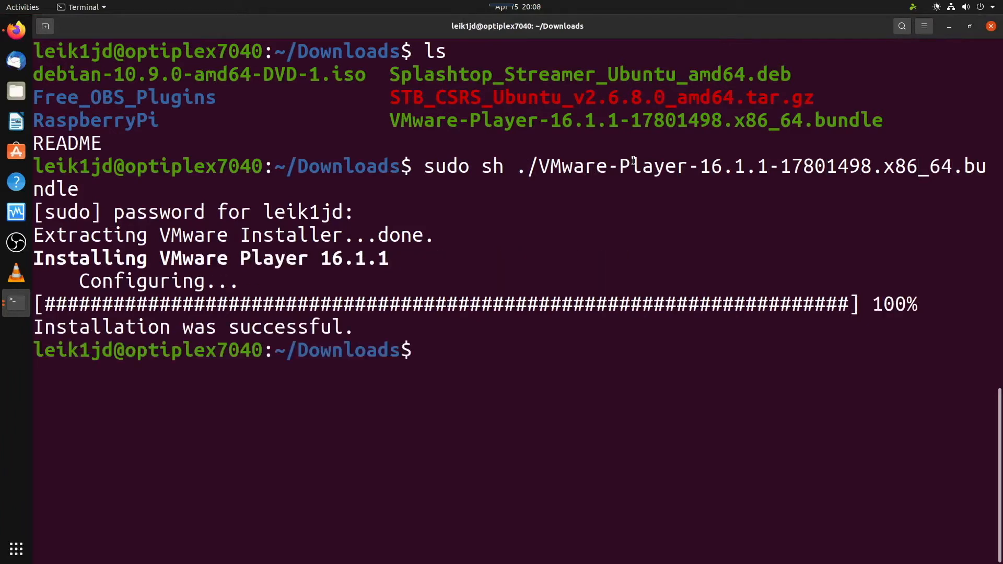
- Clear the terminal and add VMware Player from the installed applications to the favorites, closing the application overview
key(ctrl+l)
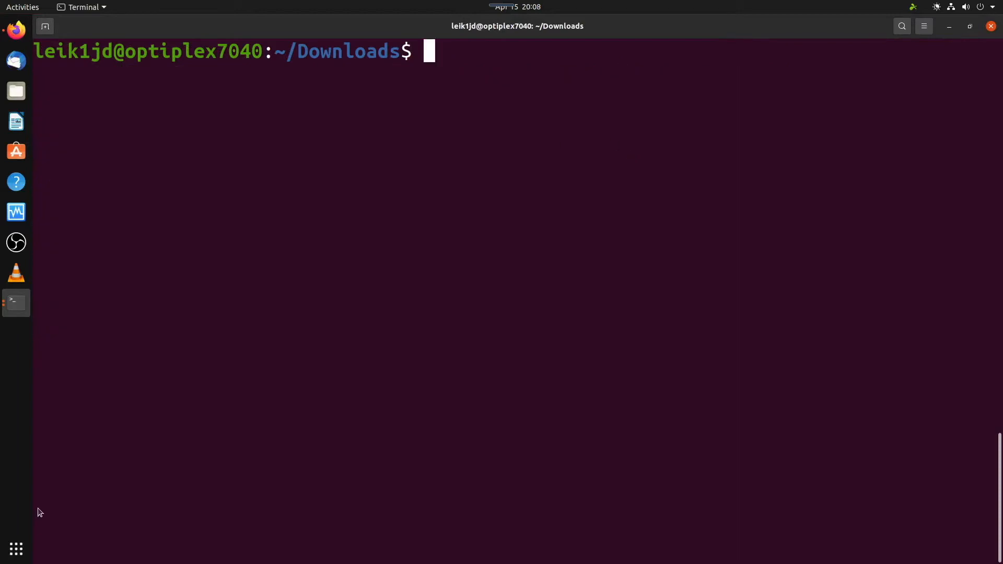
click(17, 549)
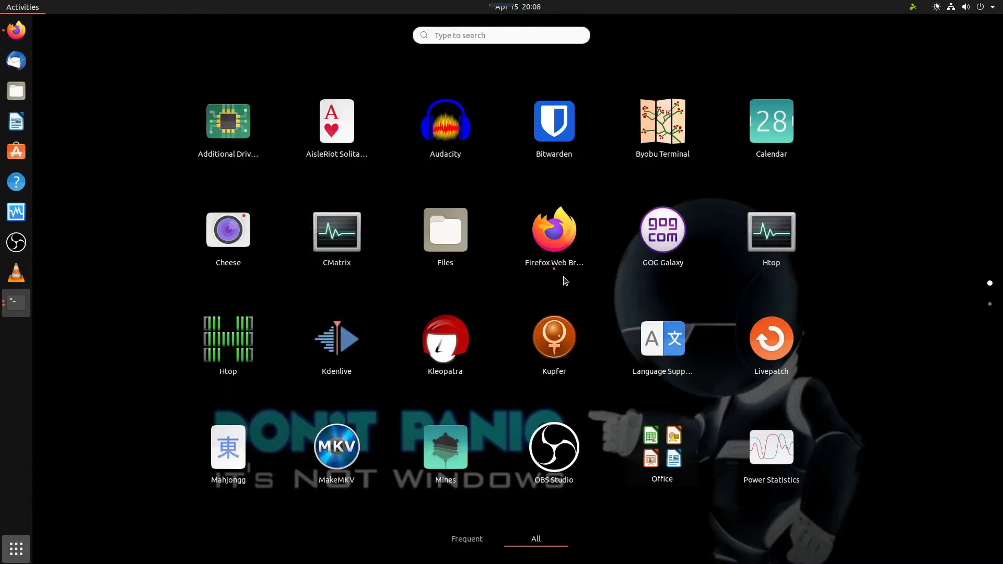
scroll(605, 323, down, 1)
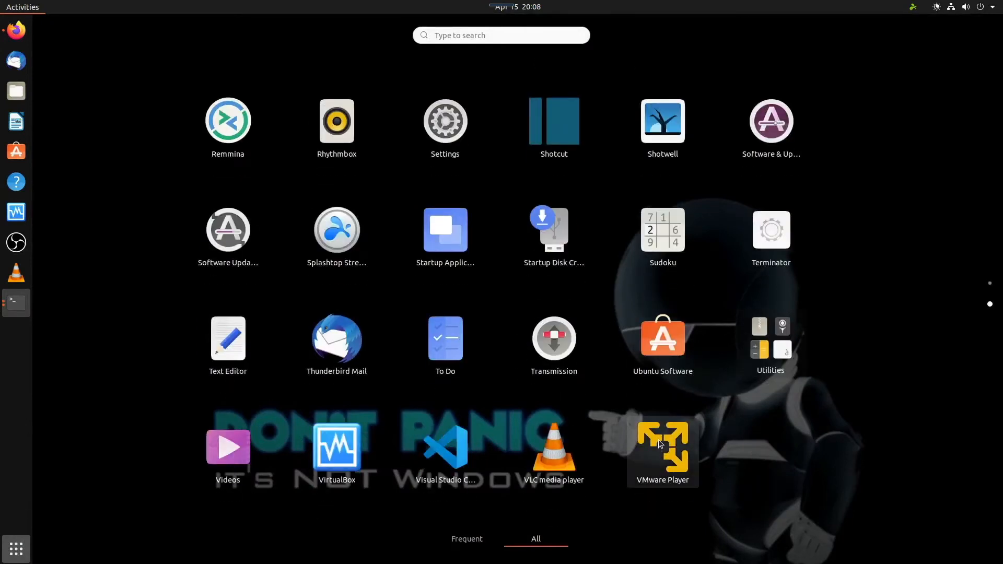
right_click(658, 440)
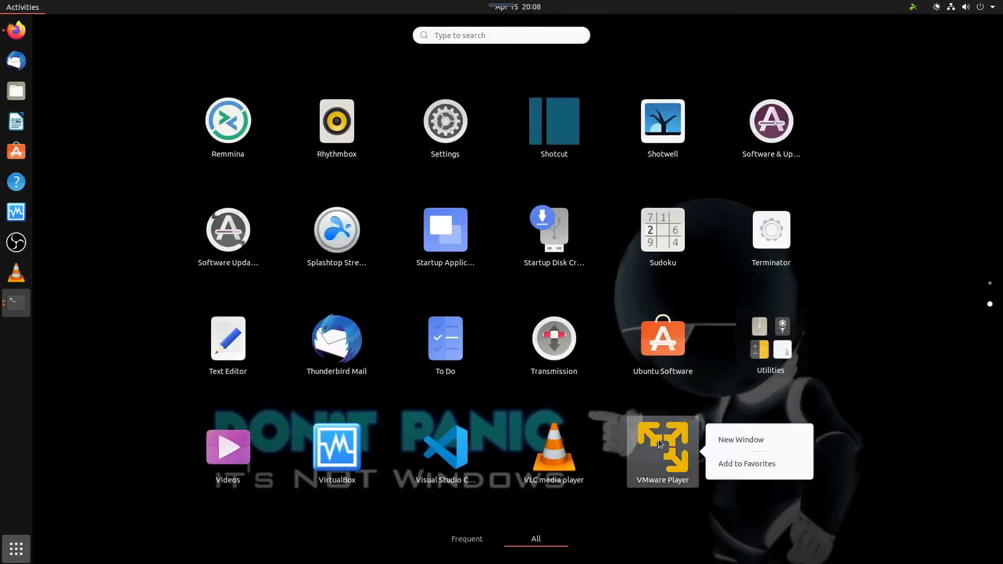
click(755, 465)
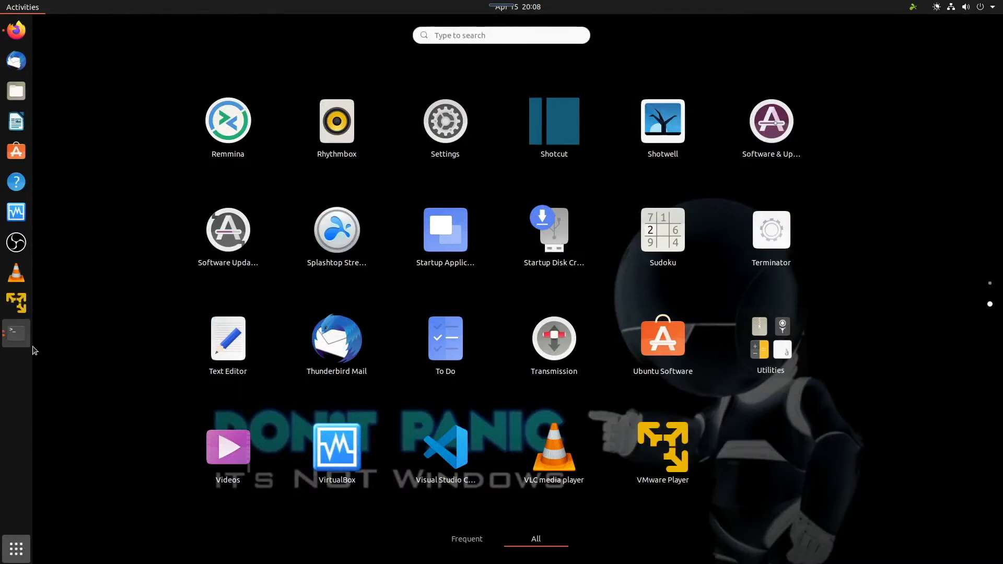
click(14, 541)
- Launch VMware Player and accept the license agreements for VMware Player and the VMware OVF Tool component
click(21, 307)
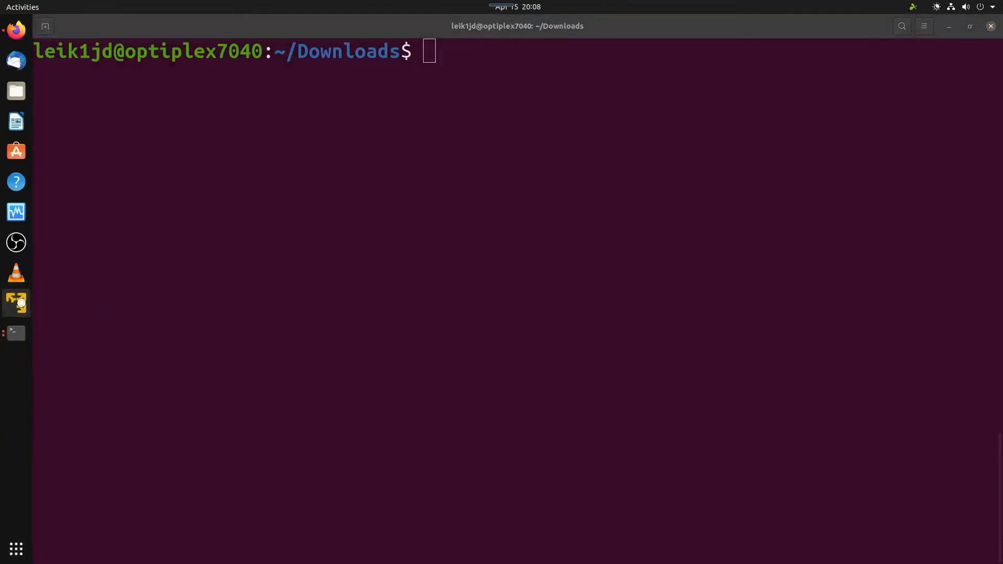
click(365, 419)
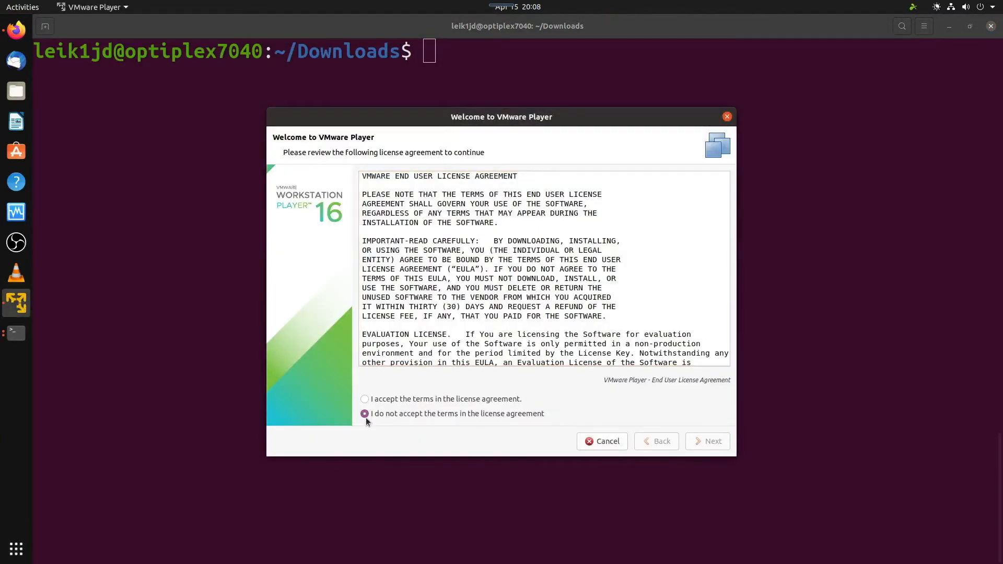
click(364, 399)
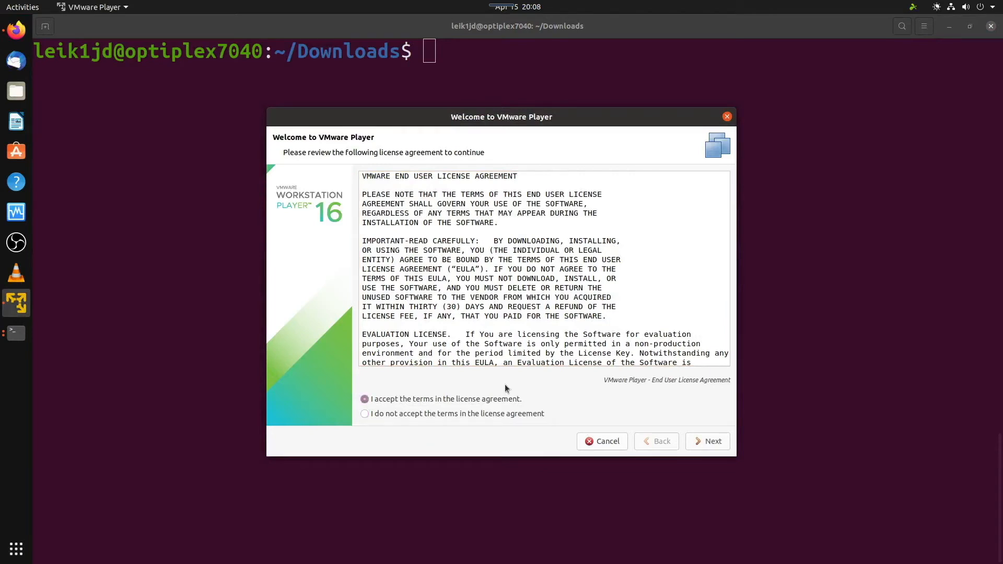
click(707, 441)
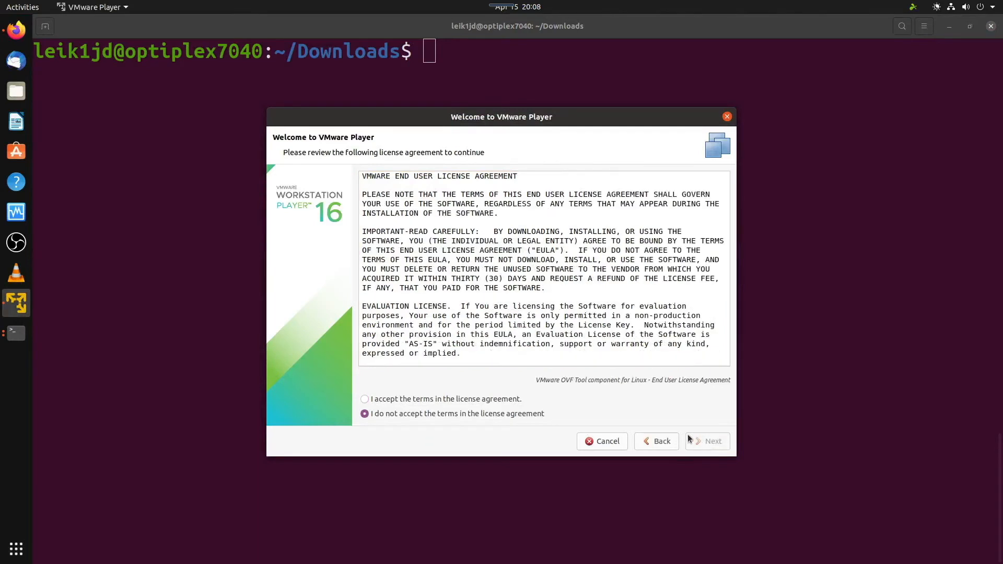
click(401, 400)
click(714, 443)
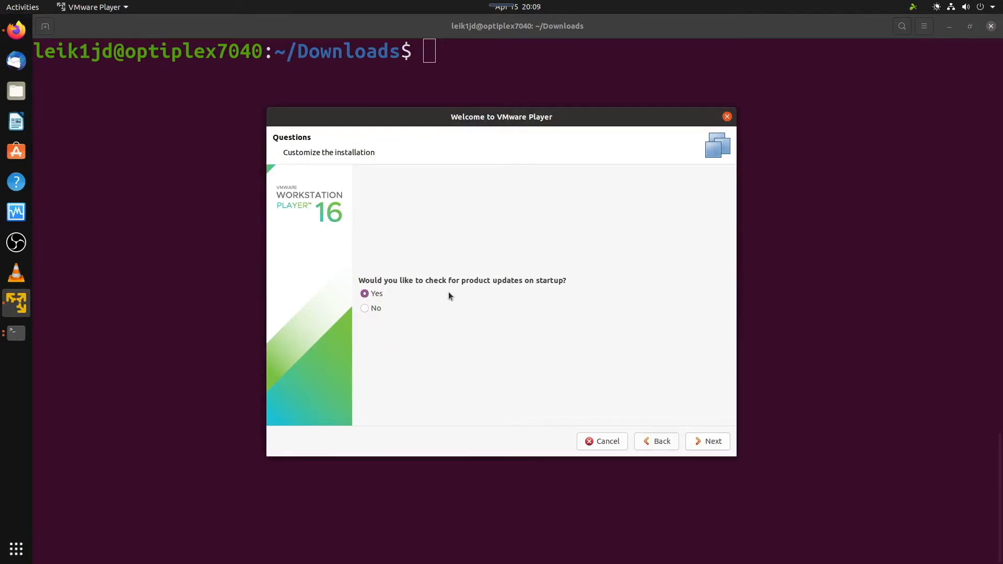
- Finish the setup questions with update checks on startup, no CEIP participation, and free non-commercial use of VMware Player 16
click(711, 444)
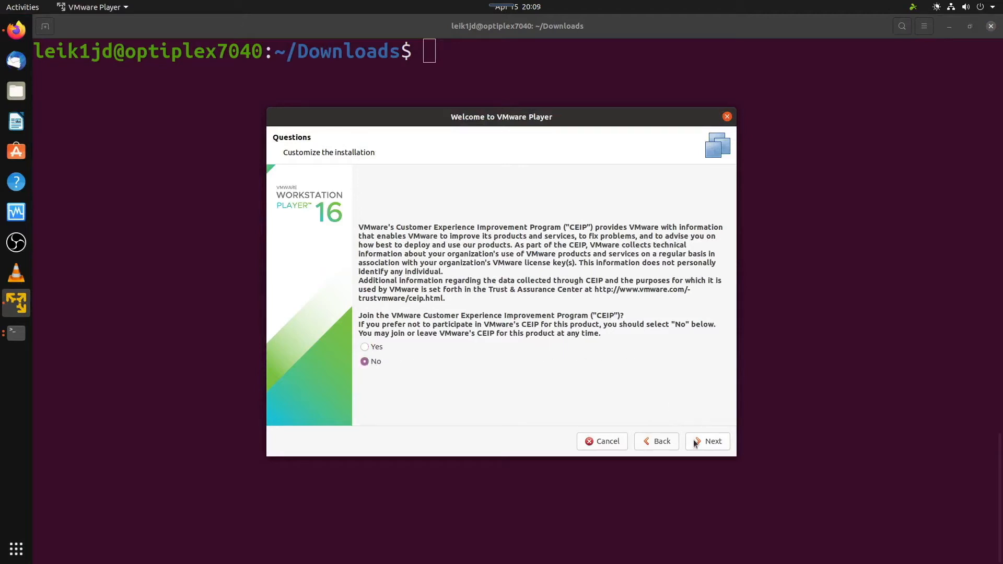
click(710, 442)
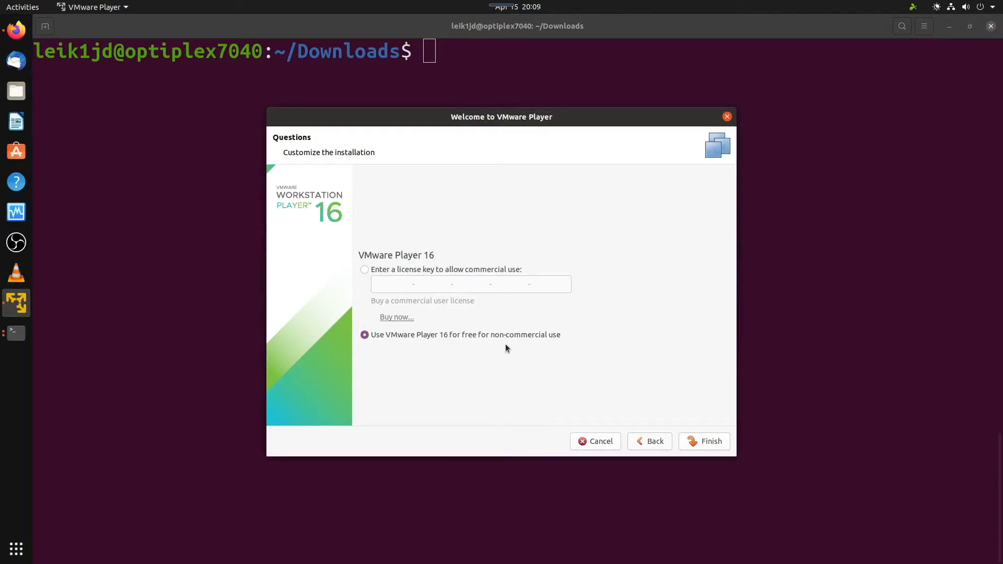
click(711, 442)
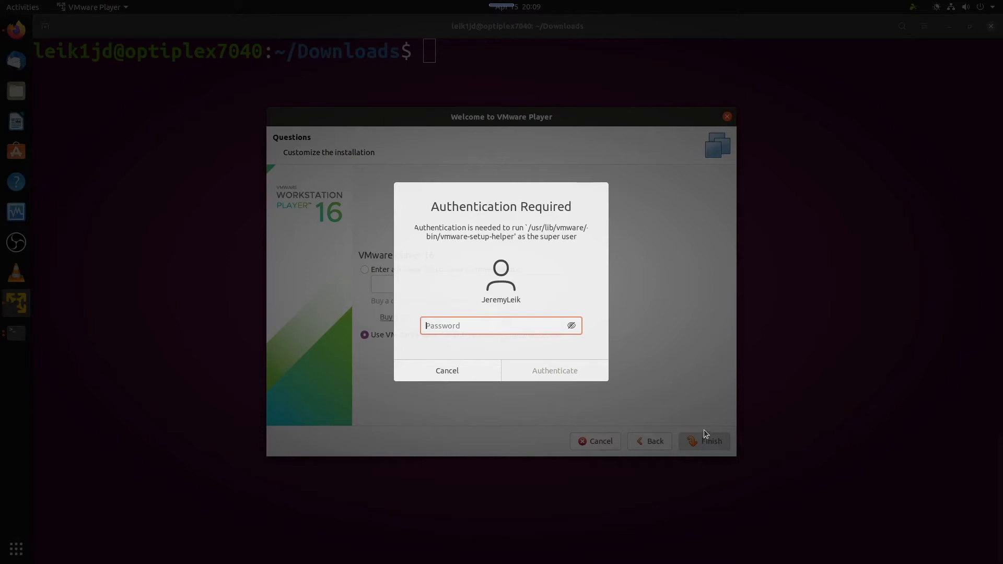
- Authenticate the VMware setup helper with the account password and dismiss the welcome information message
text(••)
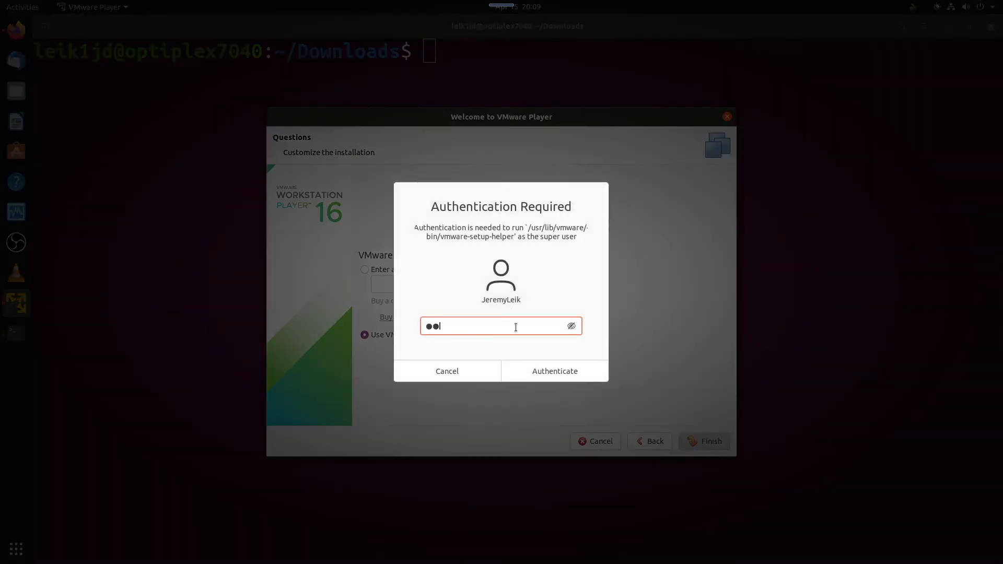
text(•••••••••)
click(528, 372)
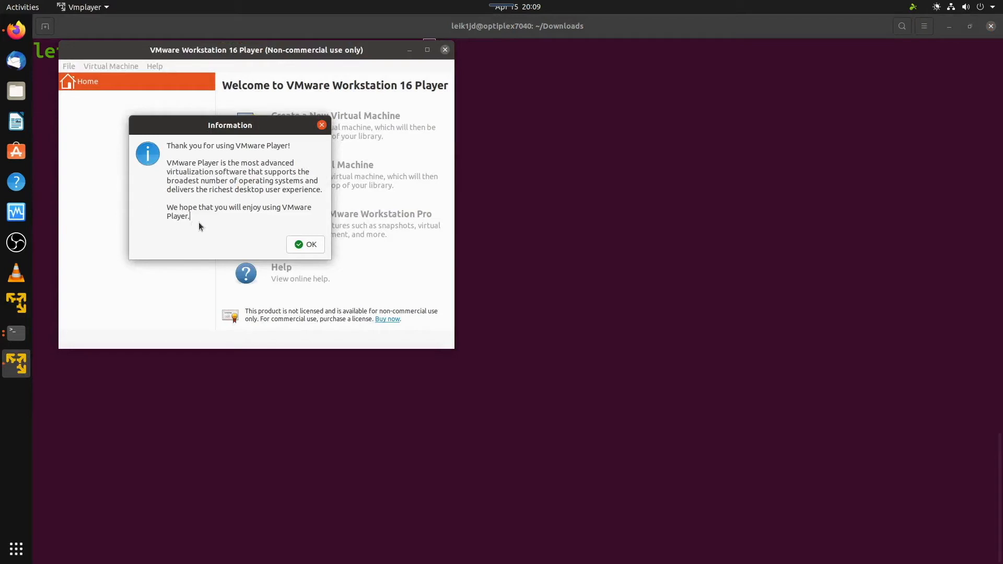
click(307, 246)
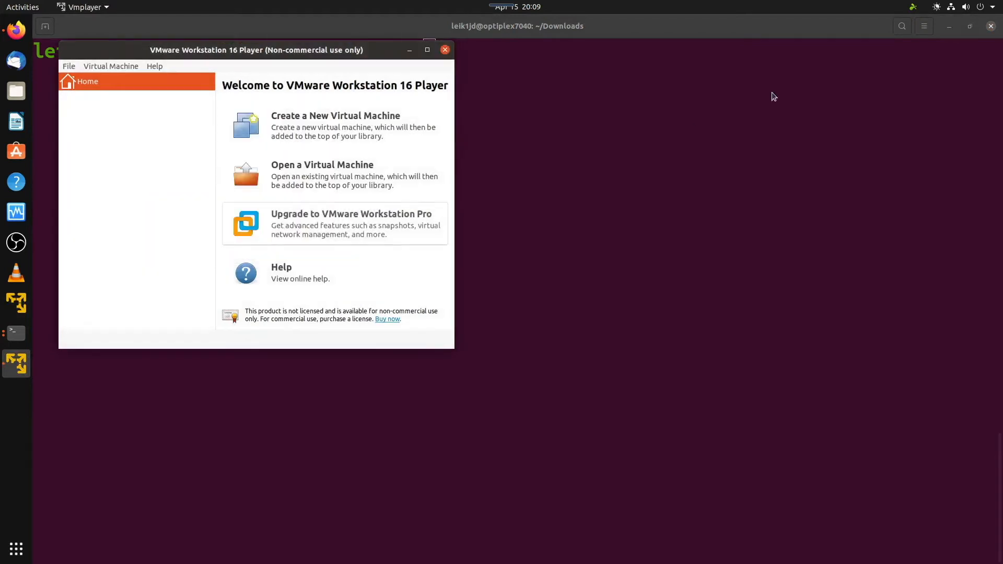
- Minimize the terminal, maximize the VMware Player window, and start creating a new virtual machine
click(948, 27)
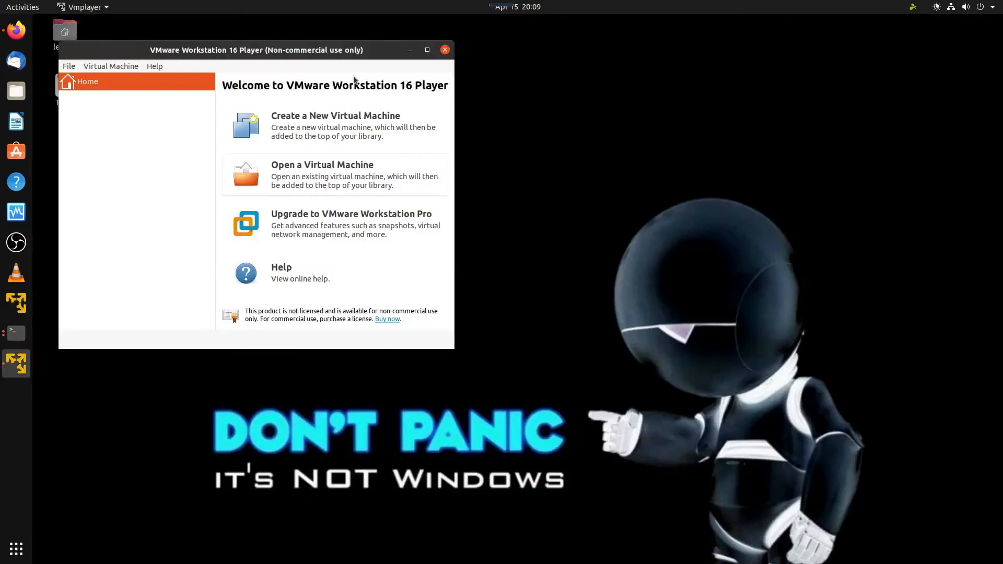
click(427, 49)
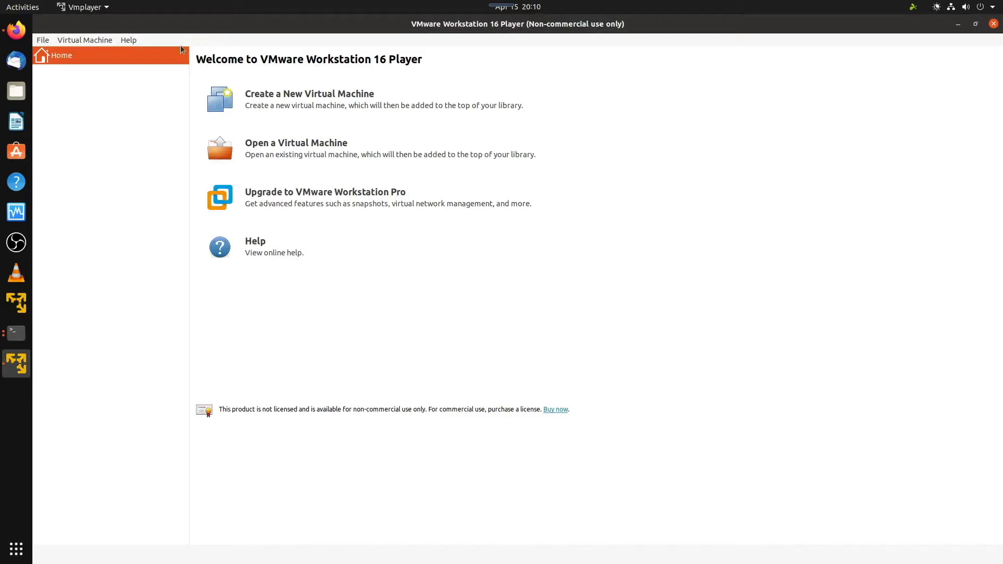
click(279, 98)
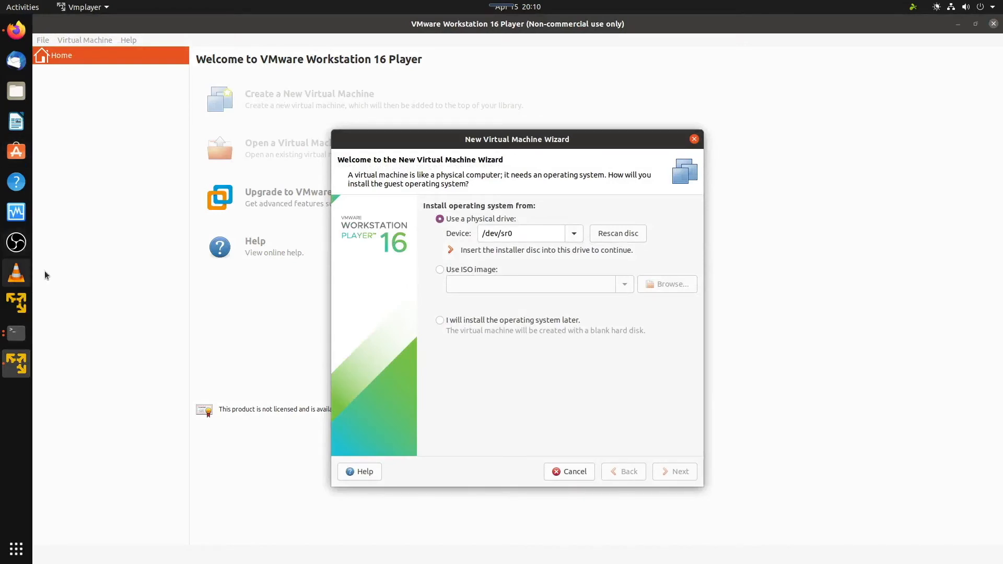
- Switch to the terminal, list the contents of the Downloads folder to check for an installer ISO, and close that terminal
click(21, 338)
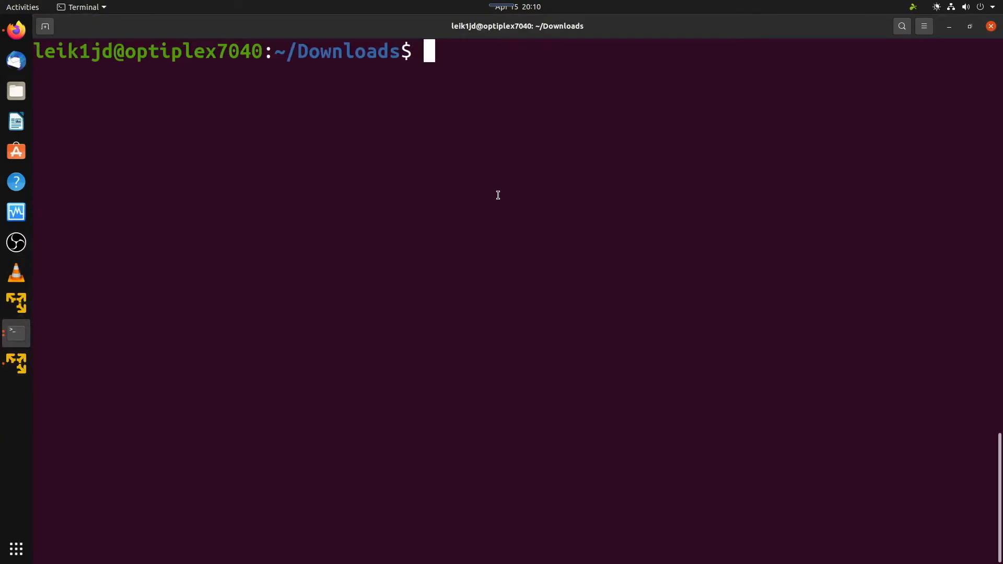
text(ls)
key(Return)
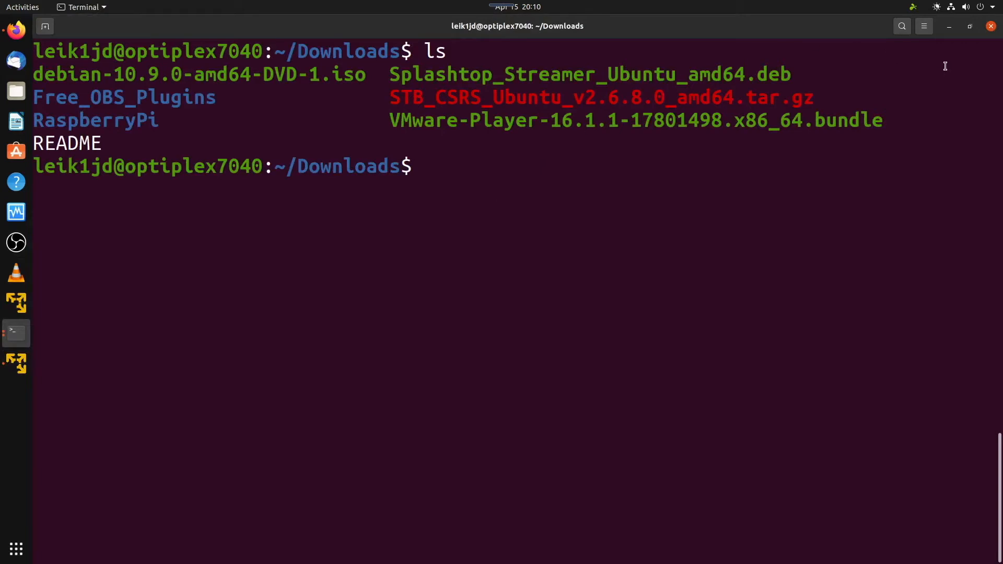
click(990, 27)
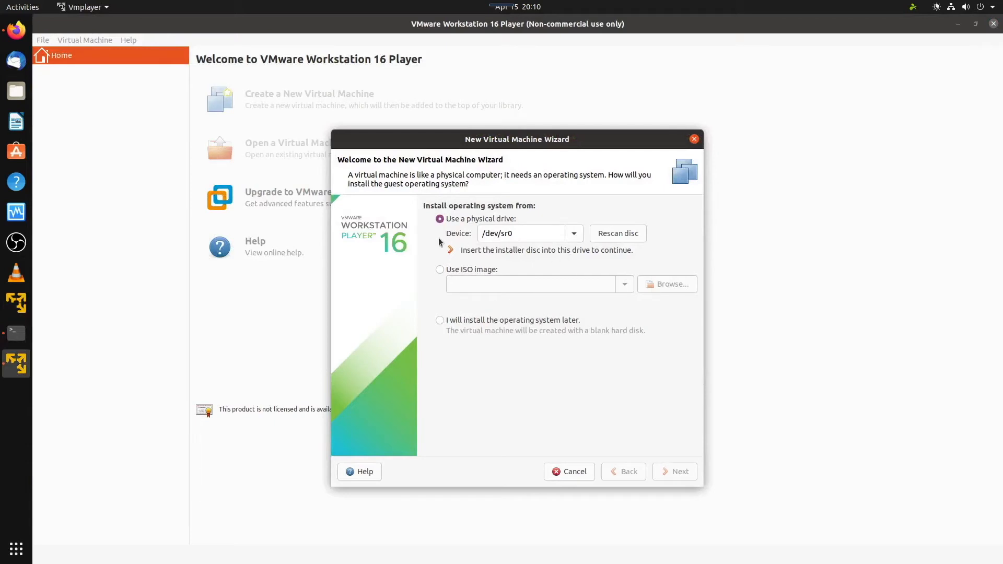
- Use the ISO image debian-10.9.0-amd64-DVD-1.iso from Downloads as the installation source and continue the wizard
click(440, 270)
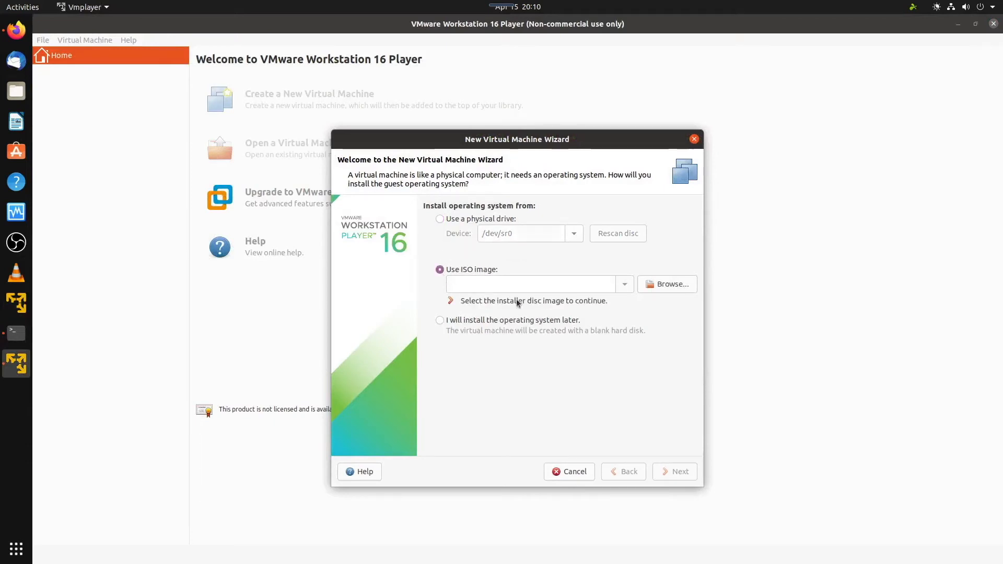
click(664, 285)
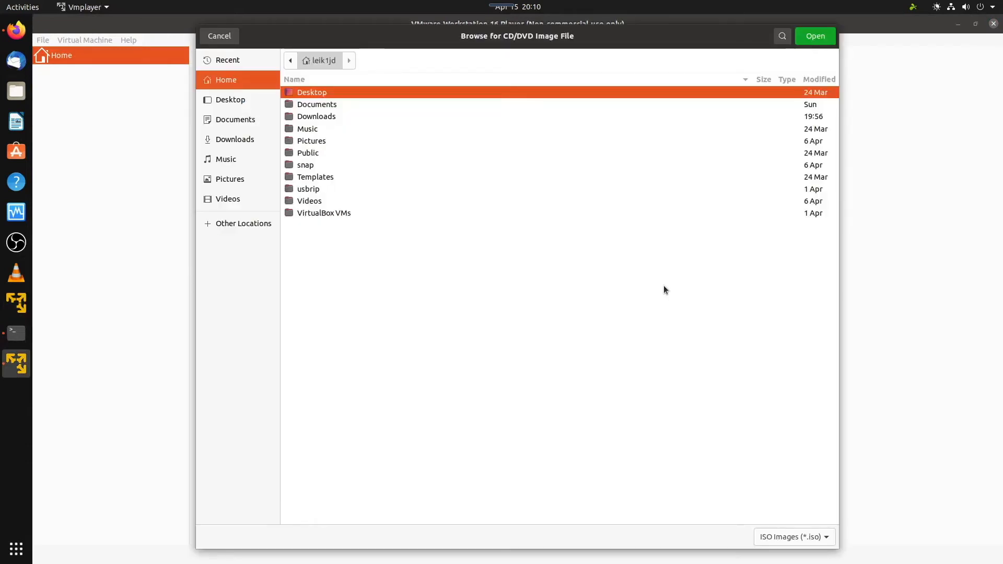
double_click(328, 116)
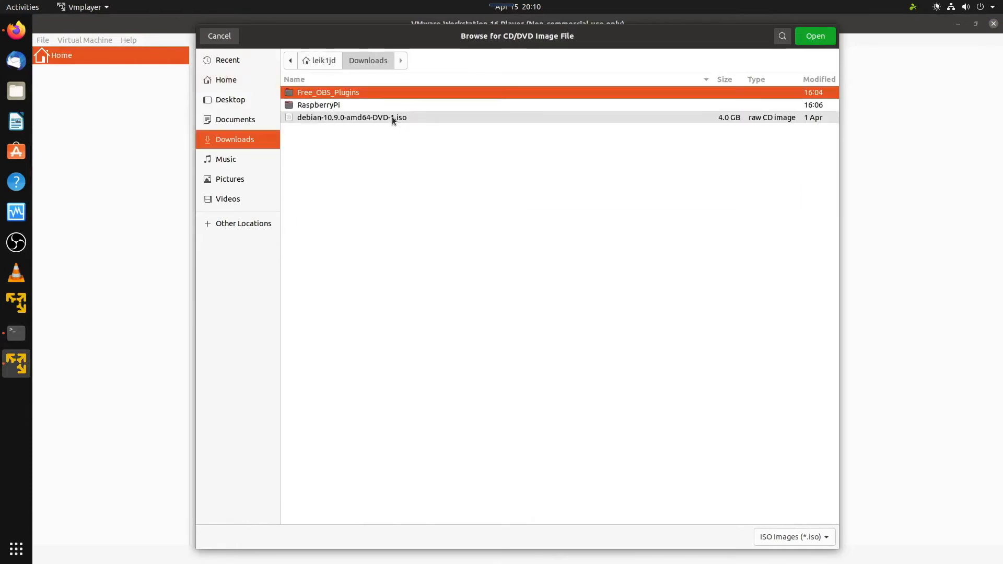
double_click(392, 118)
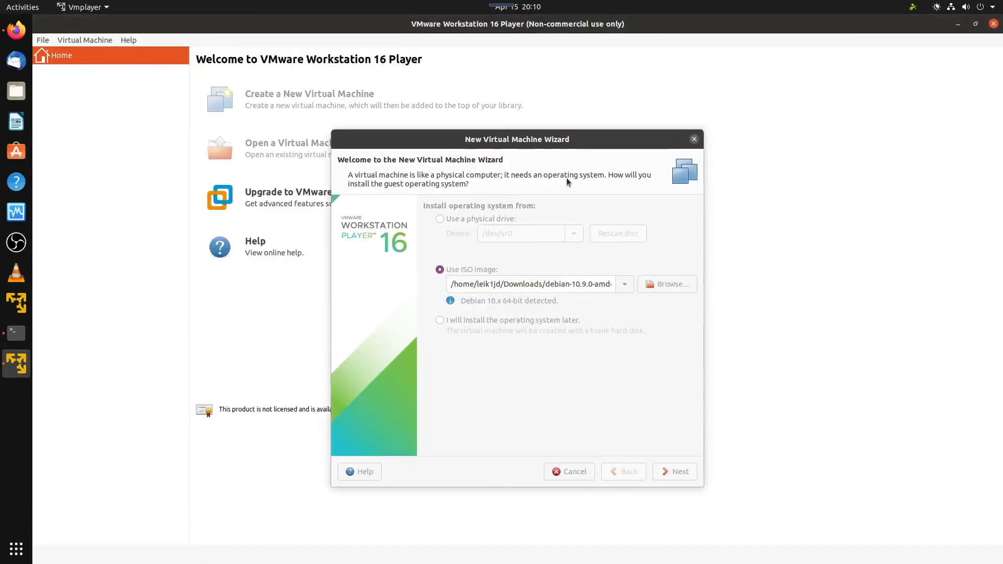
click(680, 471)
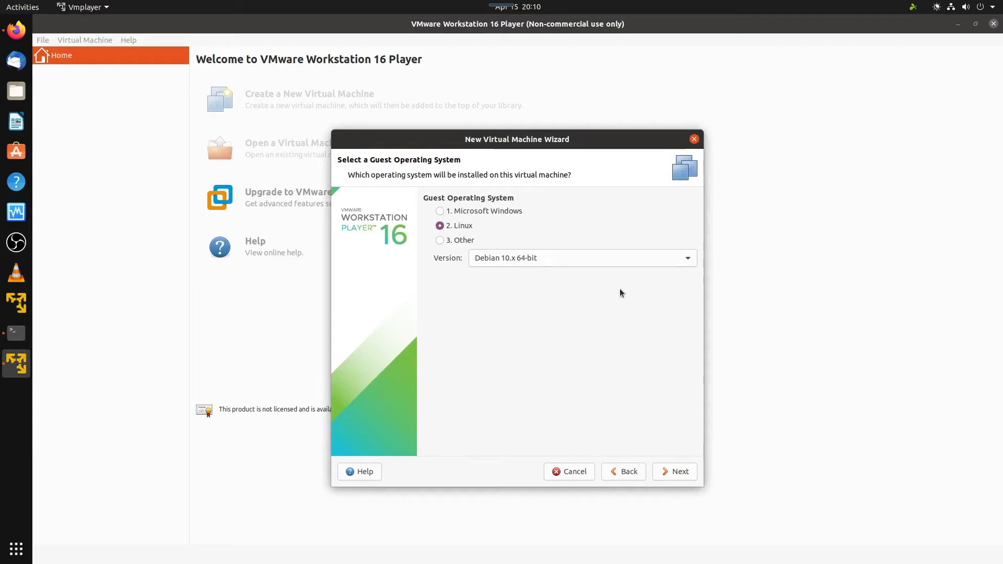
- Create the virtual machine as Linux, Debian 10.x 64-bit, keeping the offered name and location, with its 20 GB disk stored as a single file
click(676, 472)
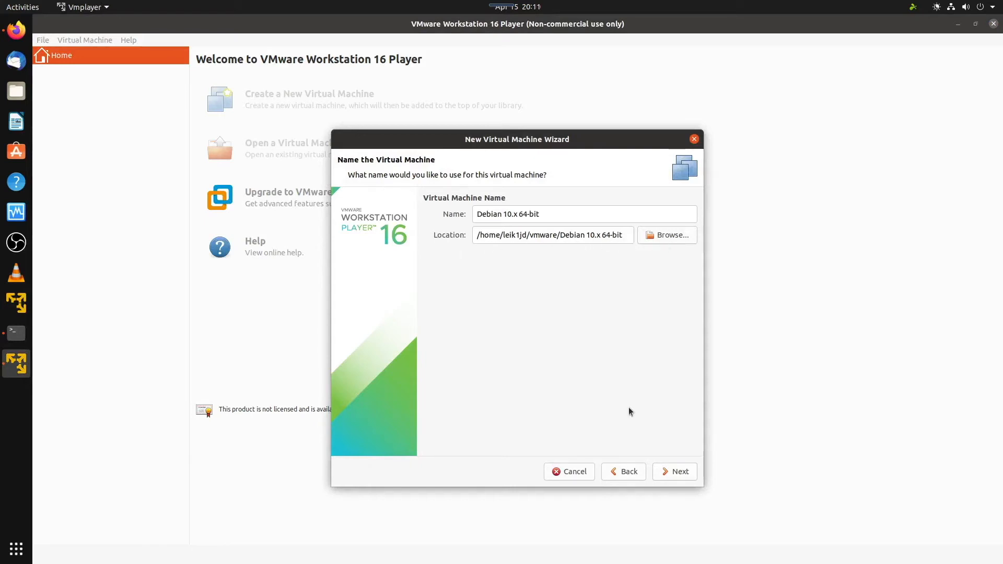
click(679, 472)
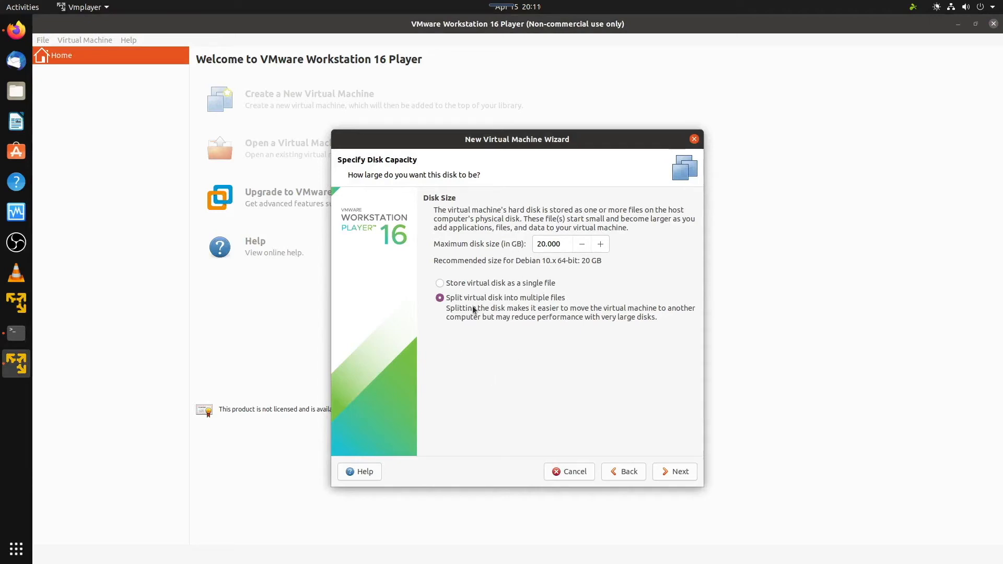
click(462, 285)
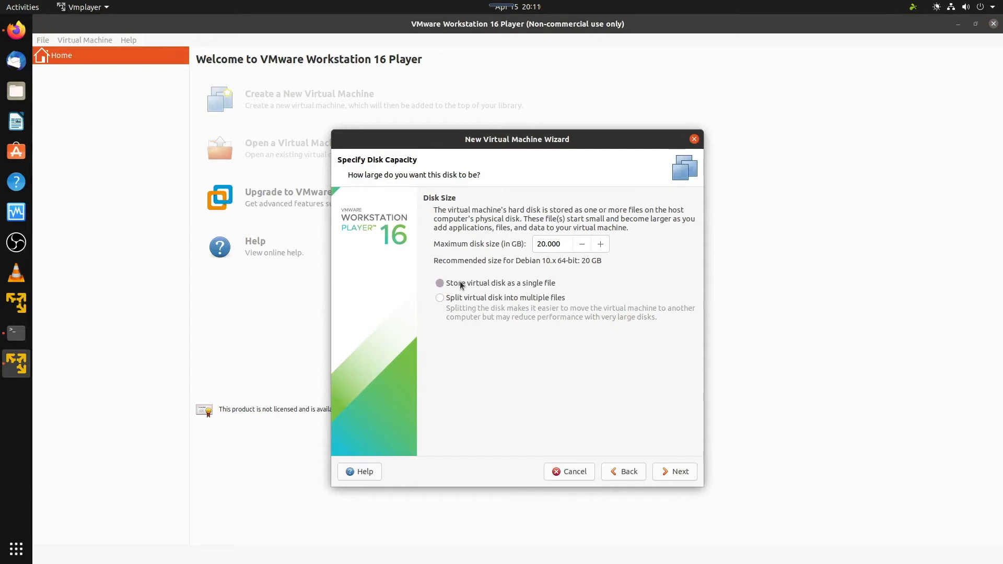
click(675, 471)
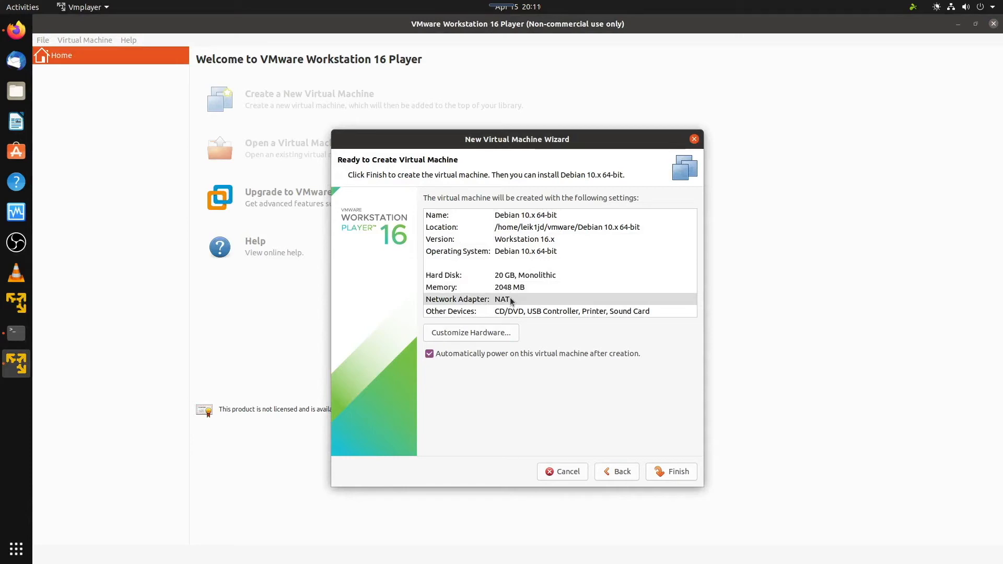
click(674, 471)
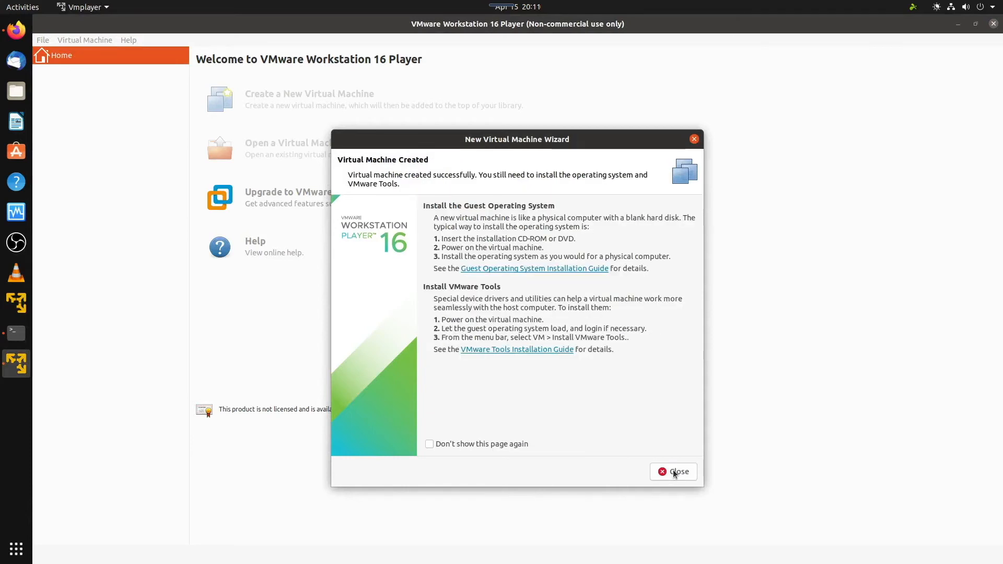
click(674, 472)
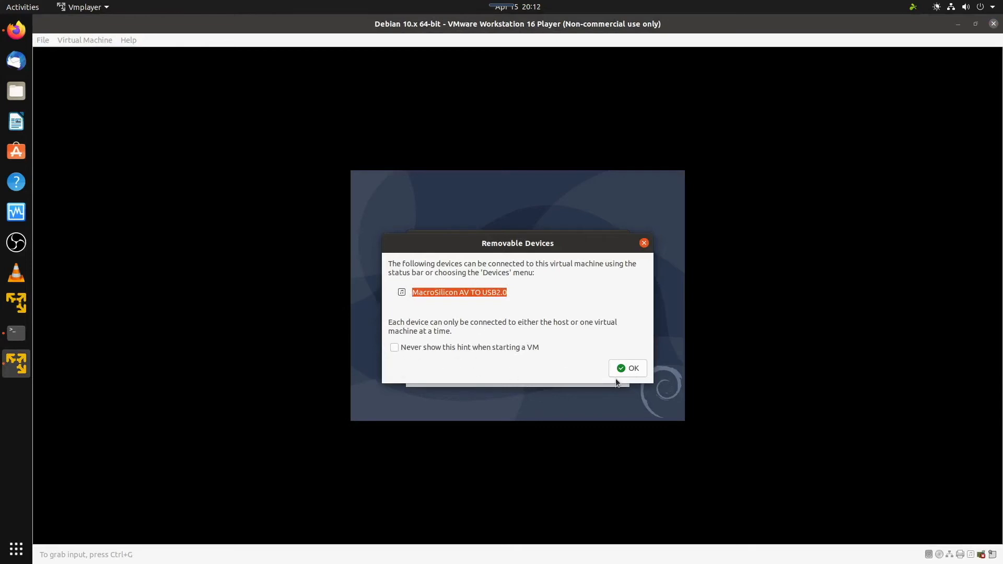
- Dismiss the removable devices hint, then download and install VMware Tools for Linux version 11.1.5, authenticating with the account password
click(632, 369)
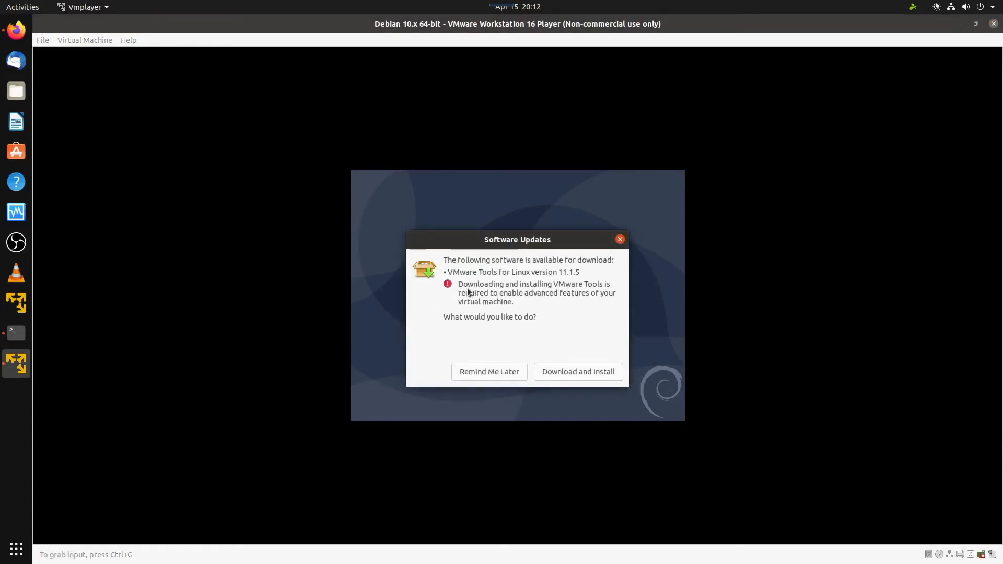
click(577, 371)
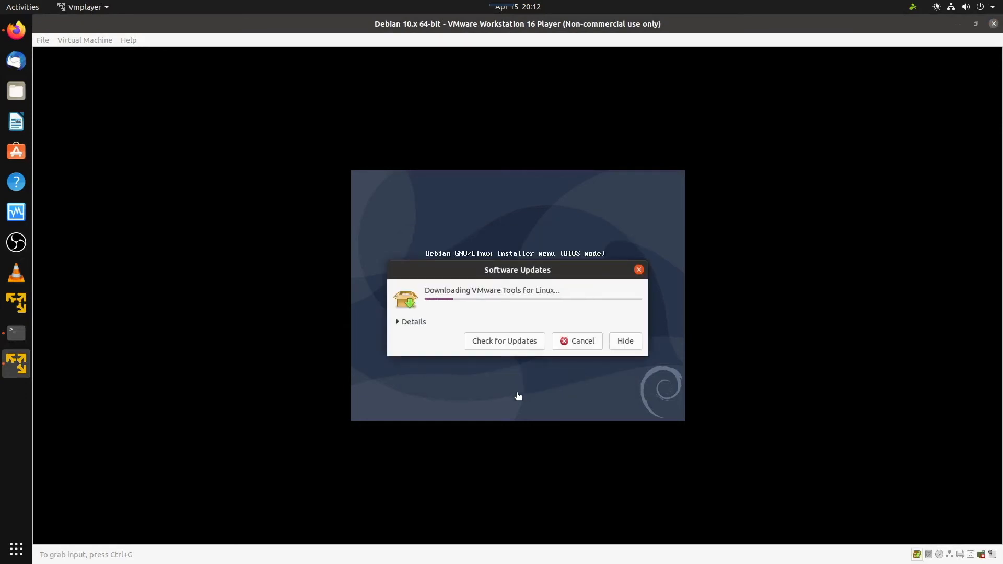
text(*********)
key(Return)
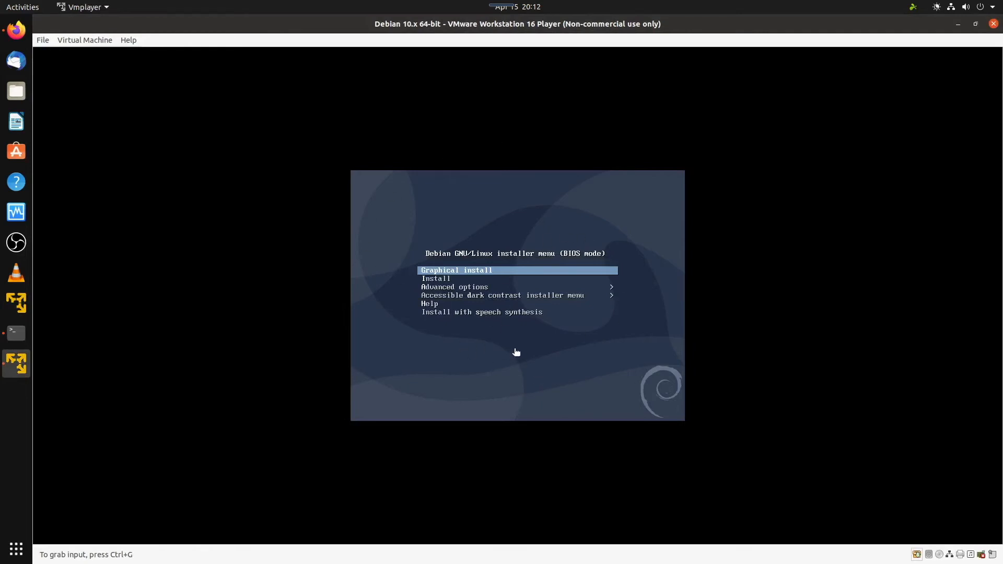
- Start the graphical install from the Debian installer menu inside the virtual machine
click(504, 331)
key(Return)
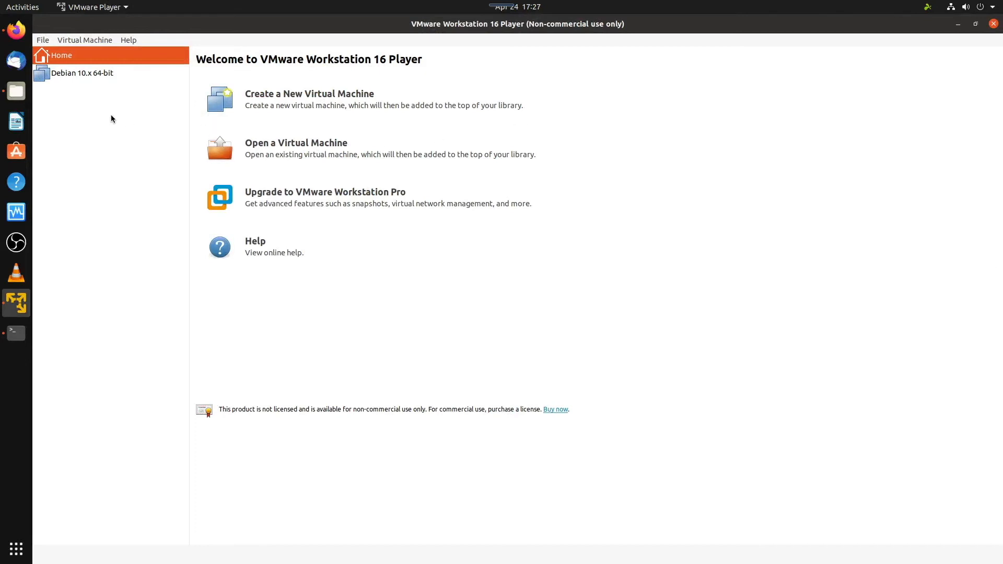
- Power on the Debian 10.x 64-bit virtual machine and boot the Debian GNU/Linux entry
click(62, 72)
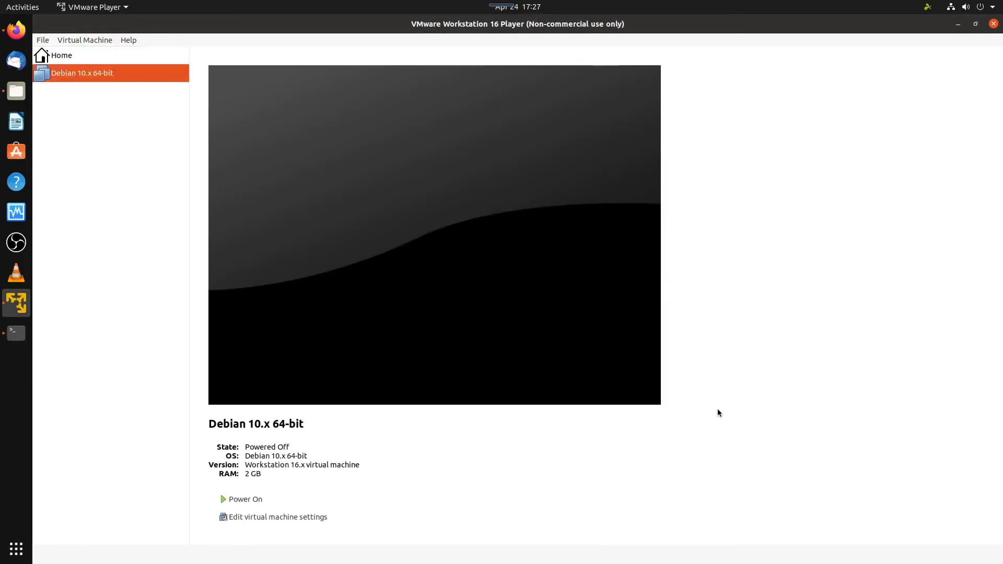
click(241, 499)
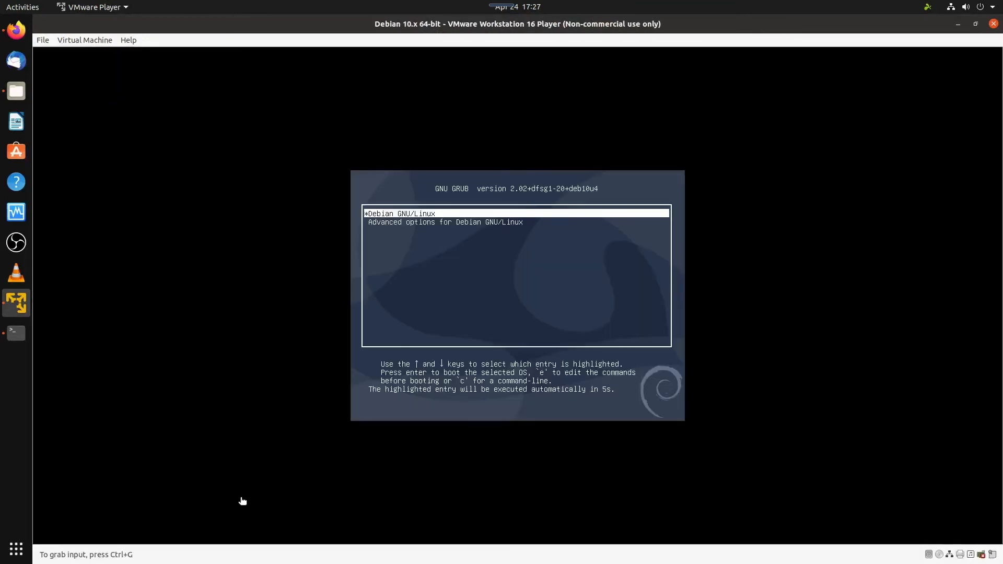
key(Return)
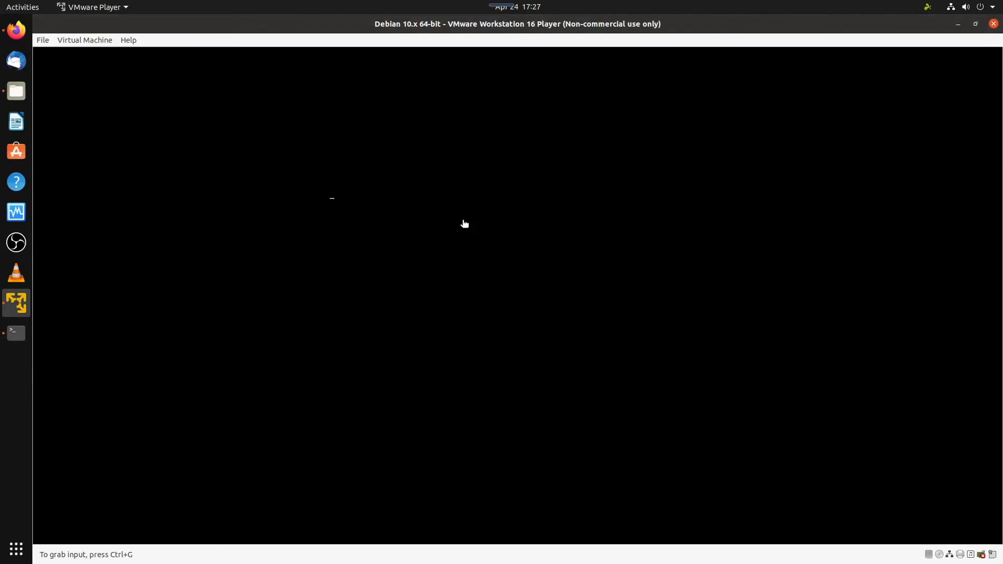
- Log in to the LXQt desktop of the Debian guest with the account password and dismiss the lxqt-panel notification
click(517, 310)
text(********)
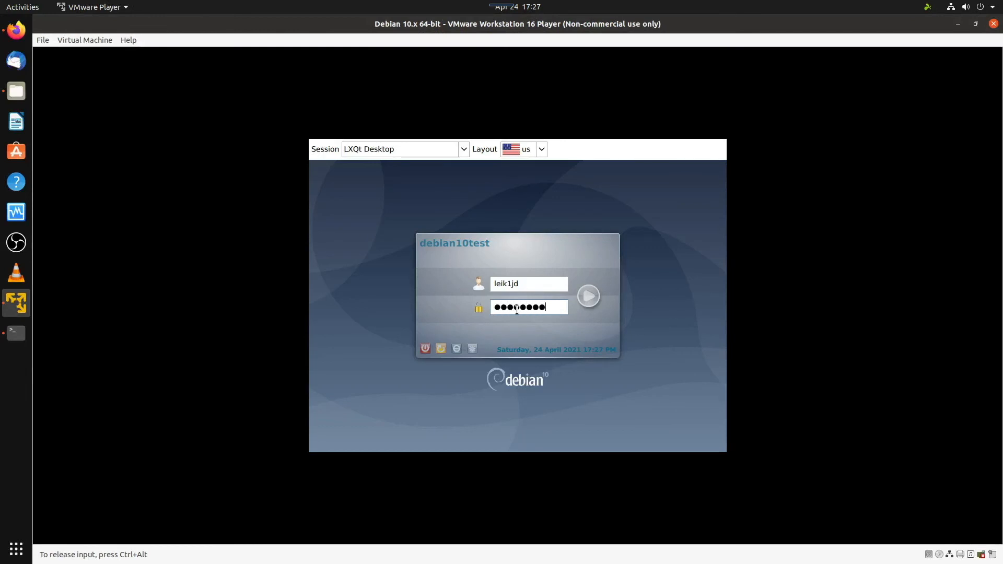
key(Return)
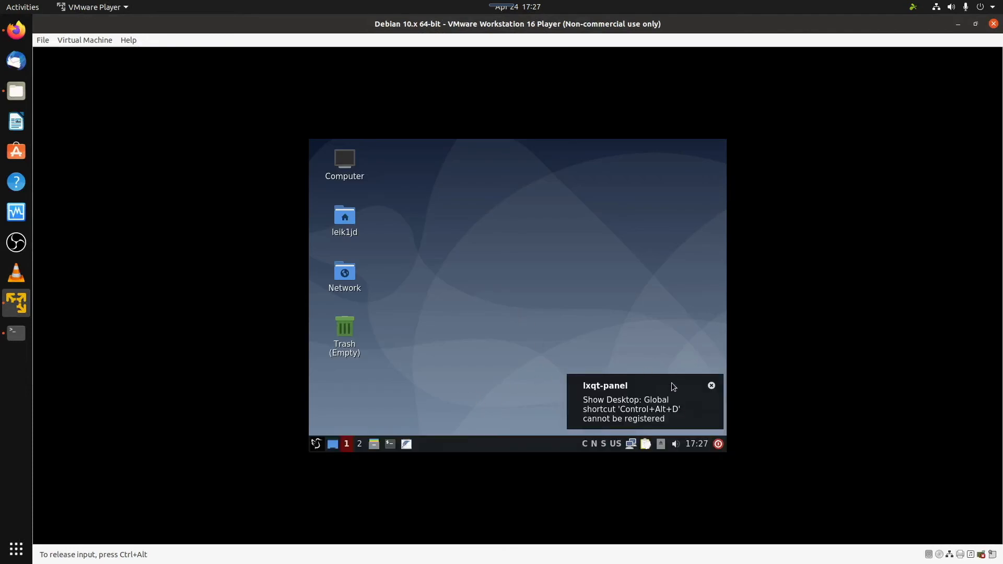
click(711, 387)
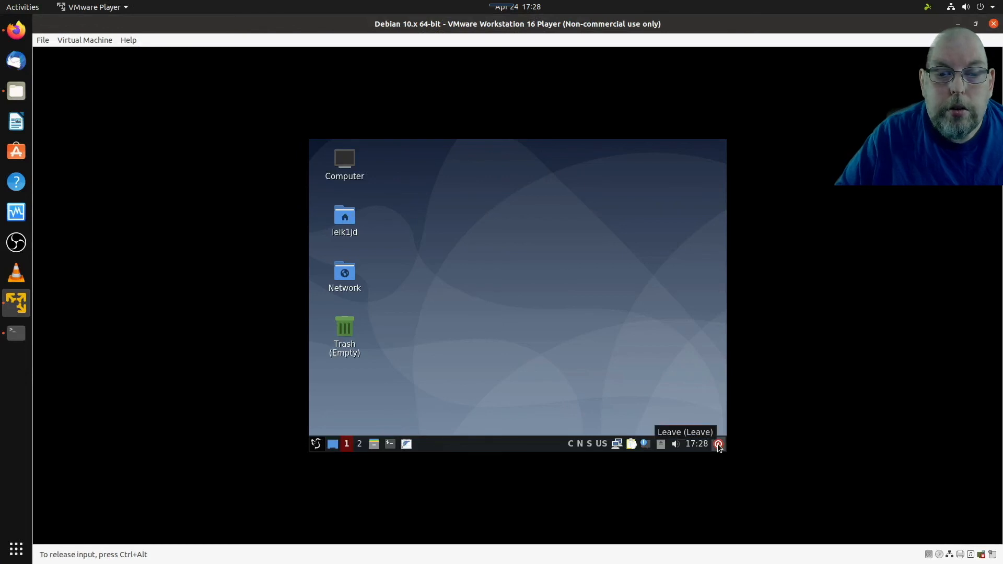
- Shut down the Debian guest from its desktop and confirm switching off the computer
click(716, 443)
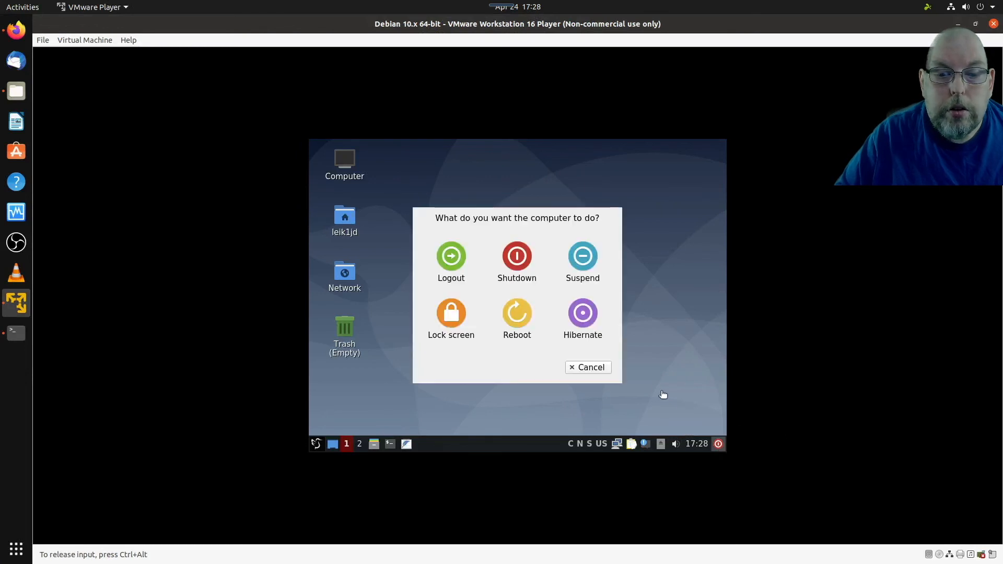
click(514, 257)
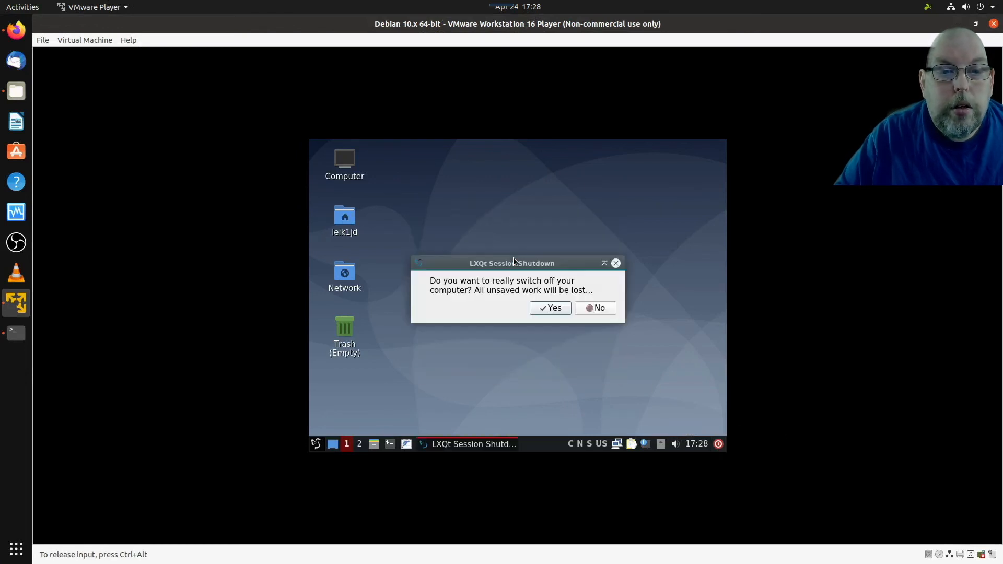
click(549, 309)
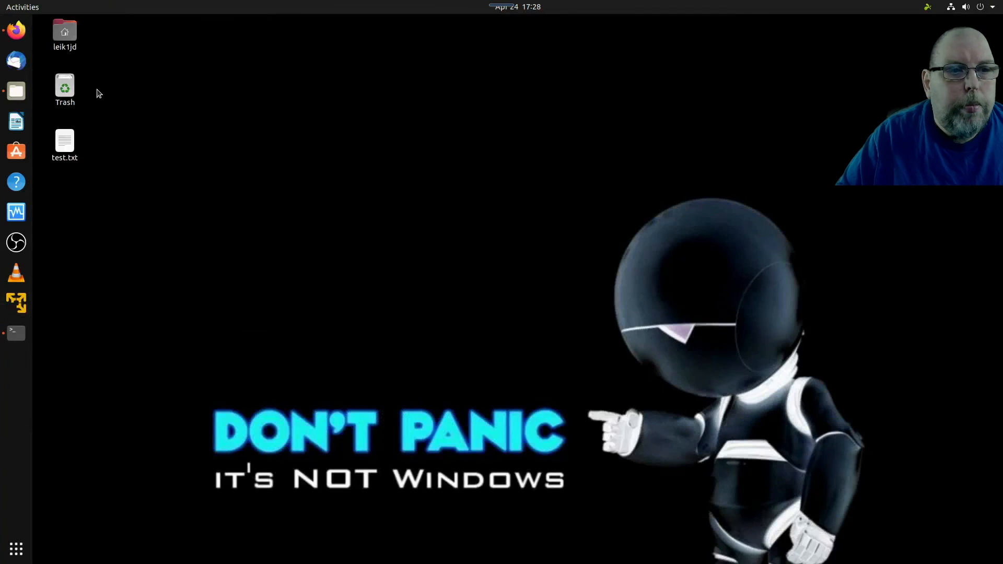
- In the Files app, expand vmware and Debian 10.x 64-bit in the home folder and examine the virtual machine's files, selecting Debian 10.x 64-bit.vmdk
click(16, 91)
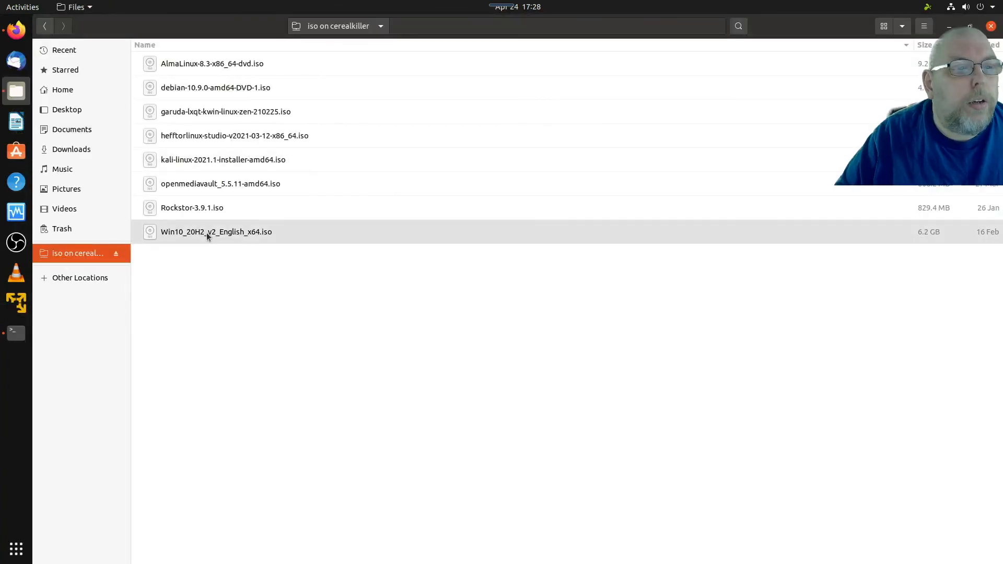
click(65, 92)
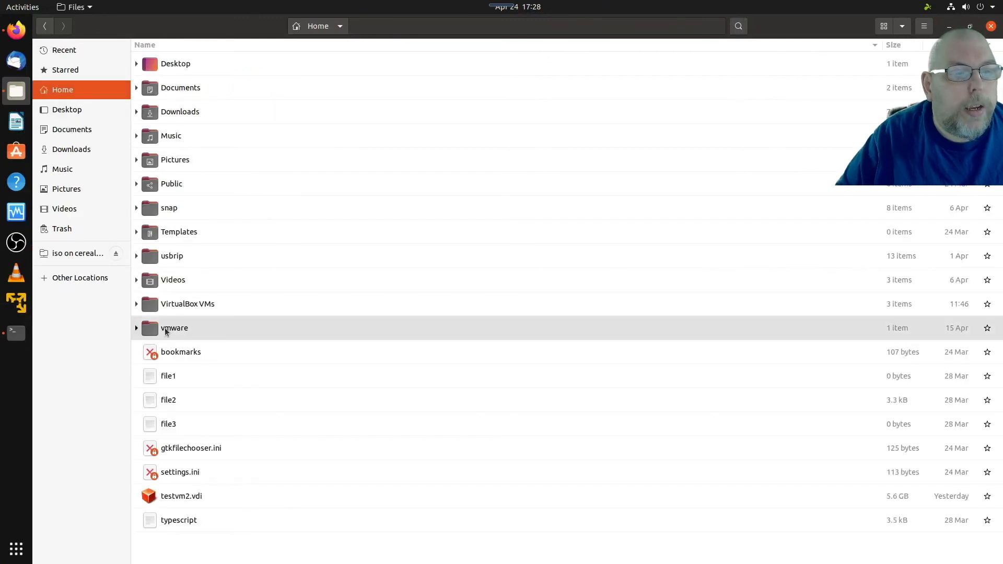
click(142, 330)
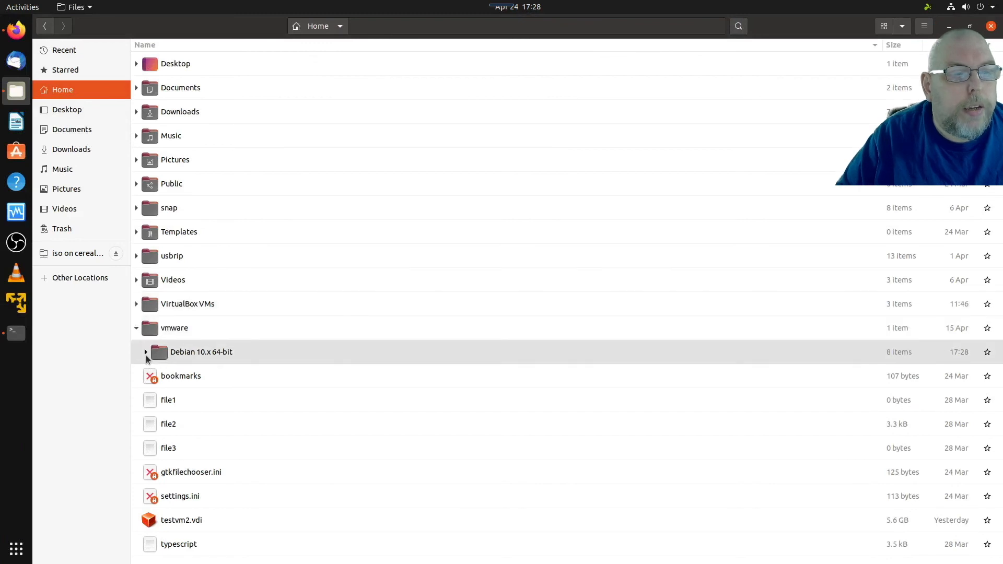
click(146, 352)
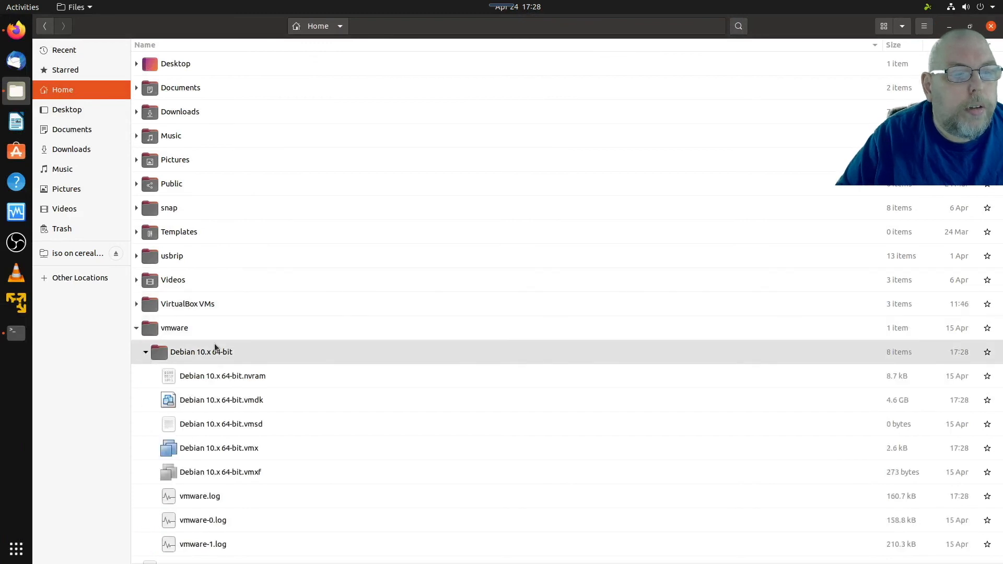
scroll(338, 285, down, 2)
scroll(338, 285, down, 3)
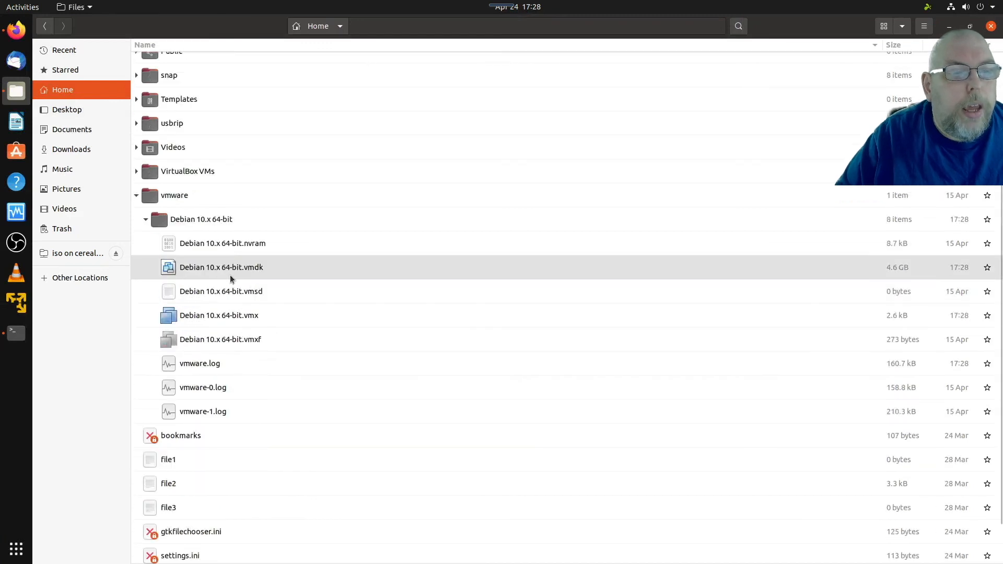
click(259, 269)
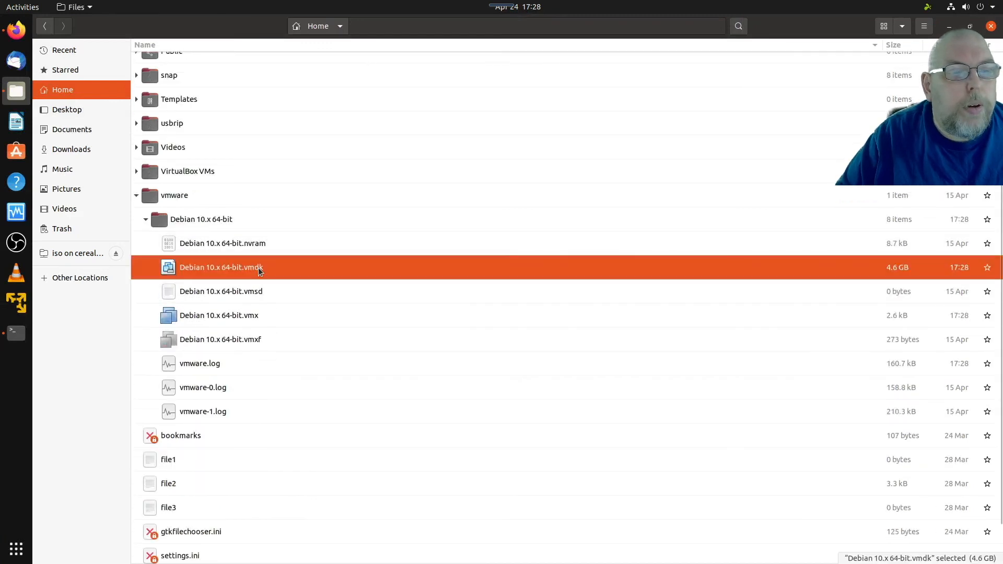